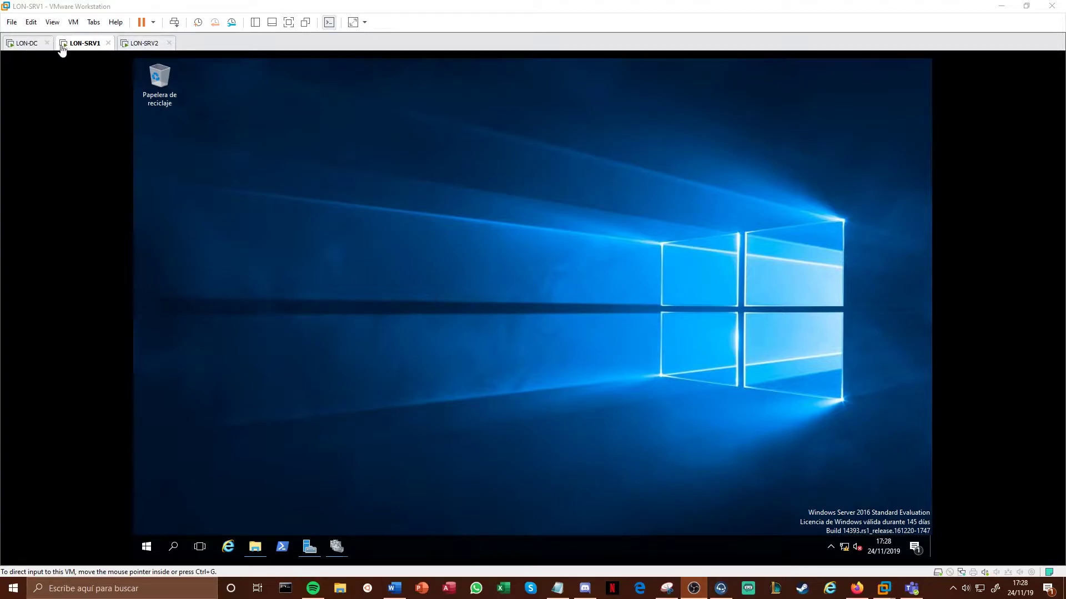
- Look over the desktops of the LON-DC, LON-SRV1 and LON-SRV2 virtual machines, ending on LON-SRV1
left_click(27, 48)
left_click(319, 506)
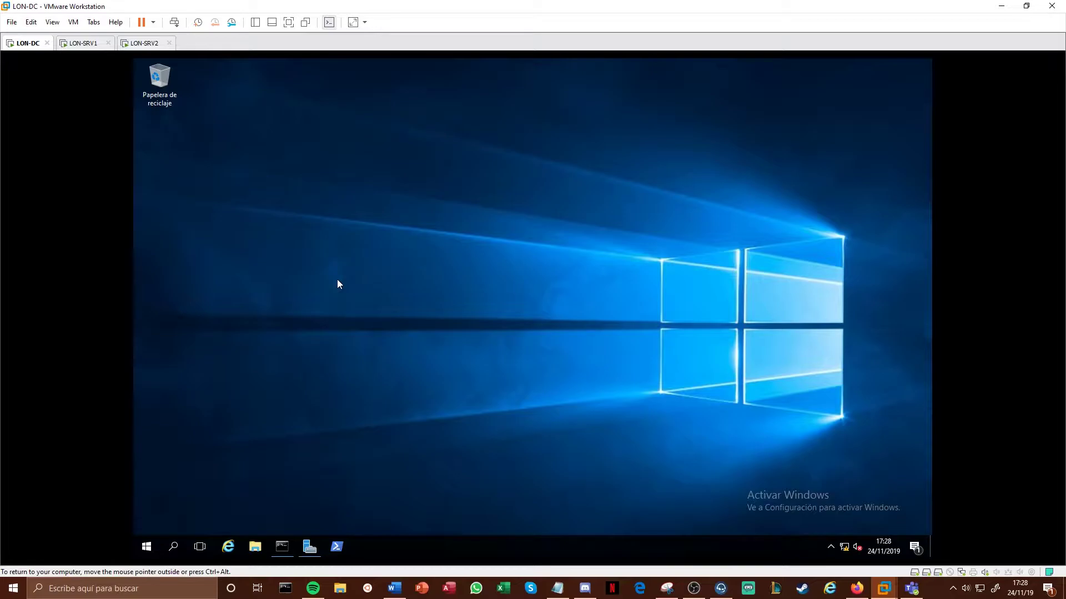
left_click(89, 47)
left_click(140, 45)
left_click(104, 45)
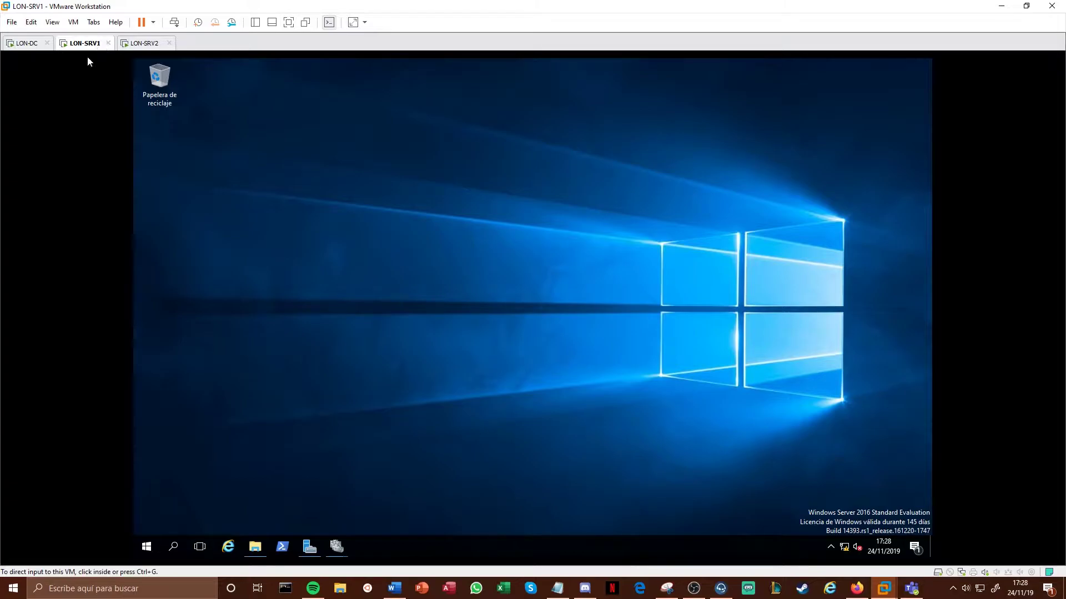
left_click(140, 44)
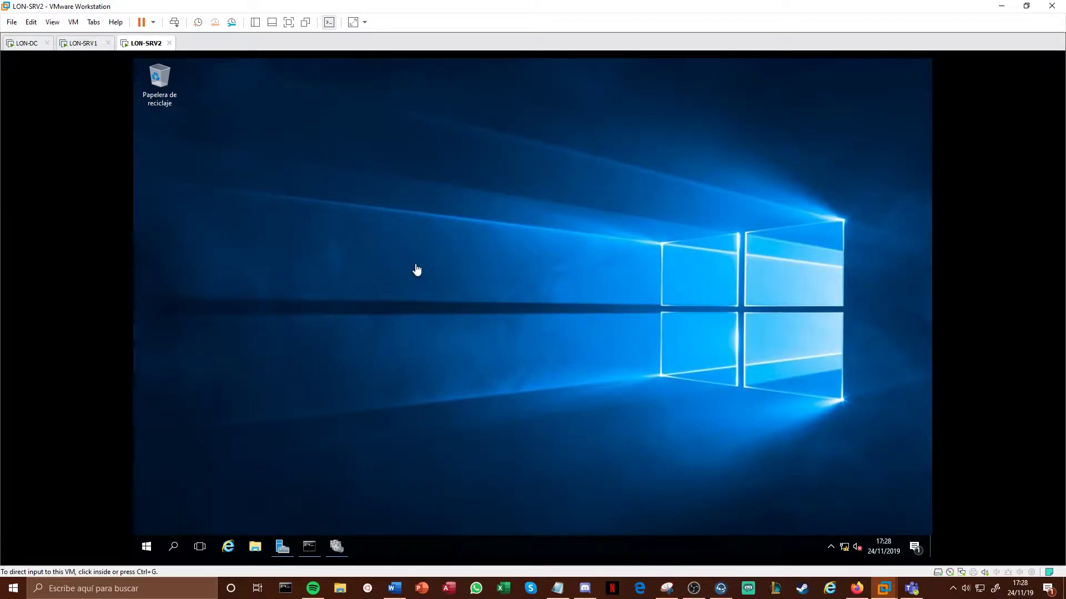
left_click(85, 48)
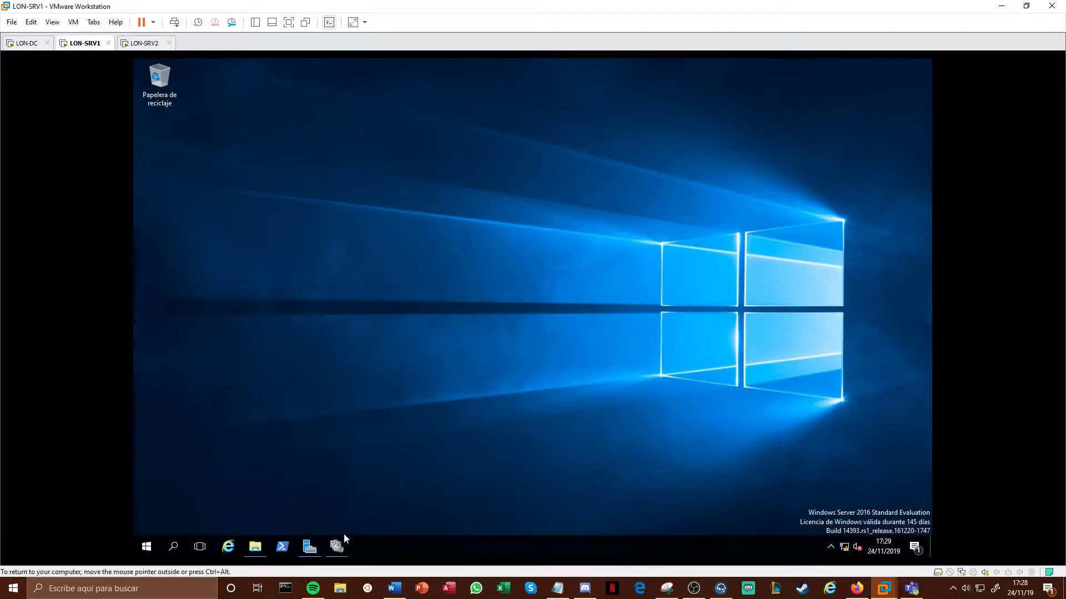
- From Server Manager on LON-SRV1, view the roles available for LON-SRV1.adatum.com in the add roles wizard, then leave the wizard
left_click(311, 547)
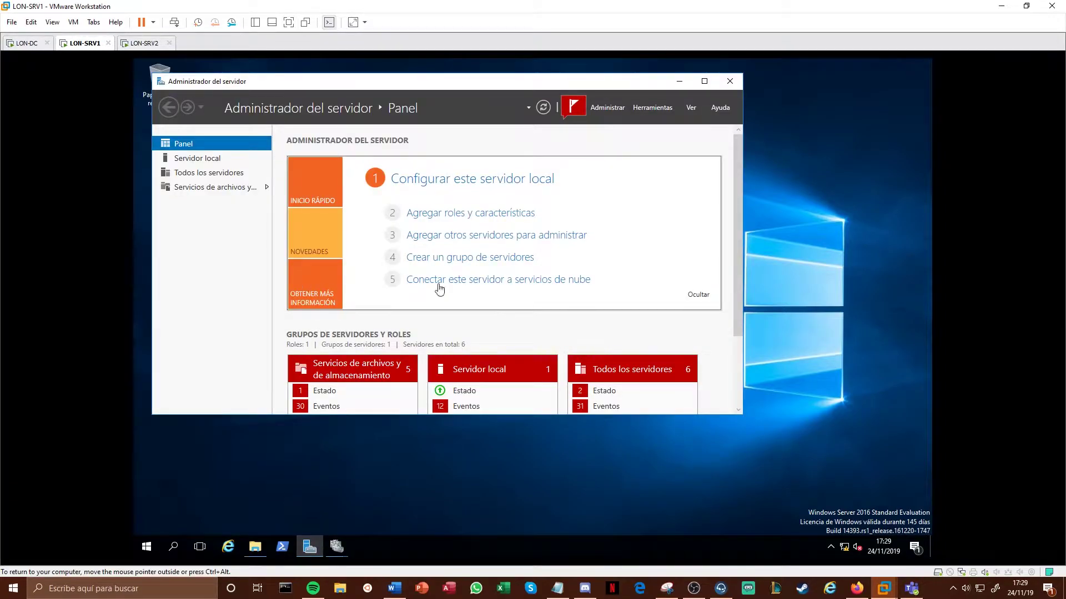
left_click(510, 217)
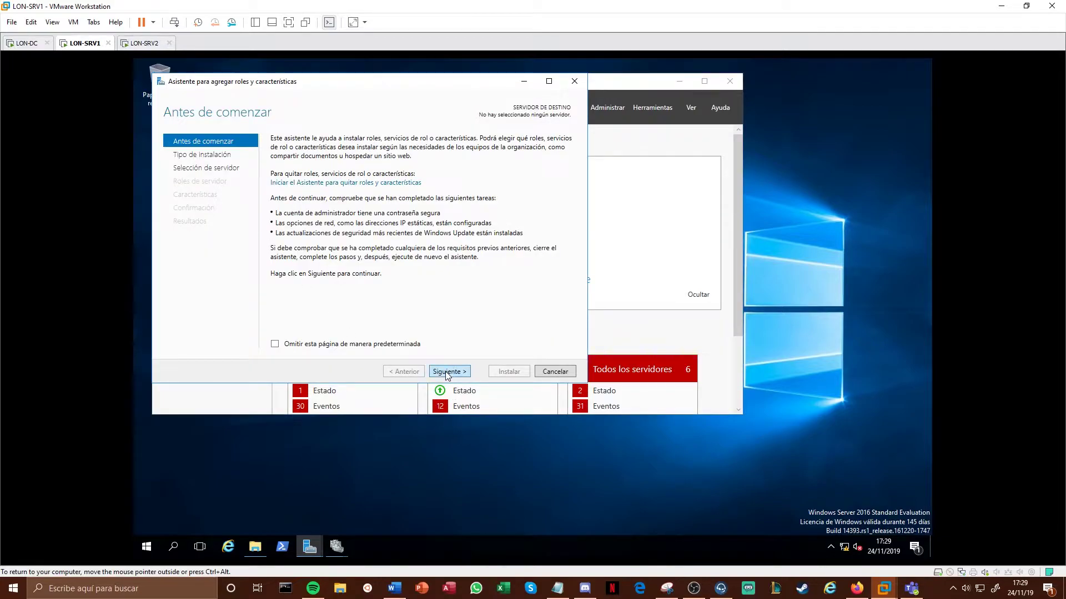
left_click(447, 372)
left_click(447, 372)
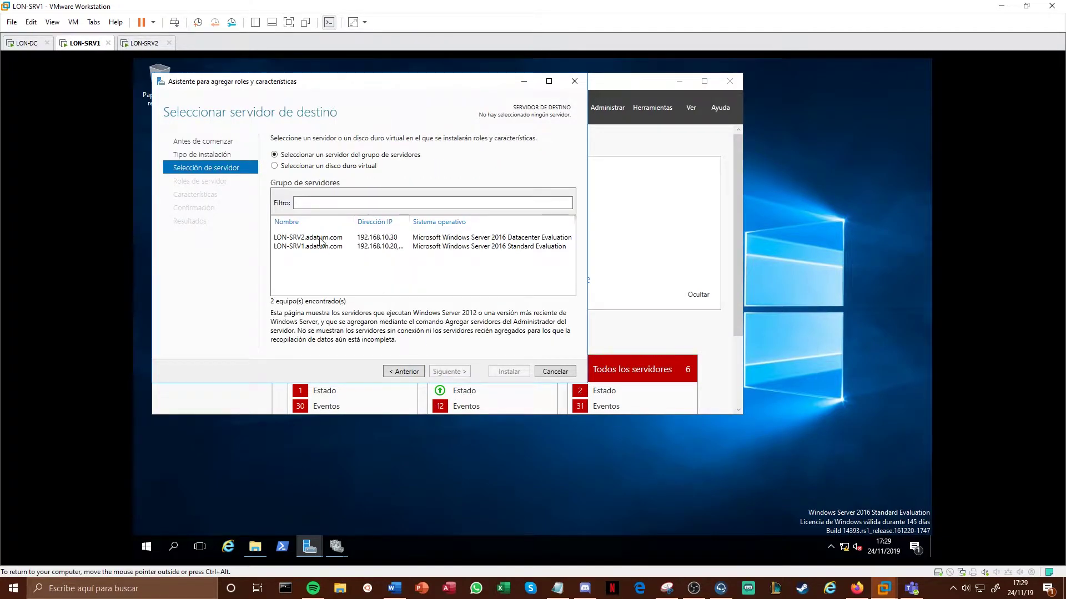
left_click(314, 246)
left_click(442, 373)
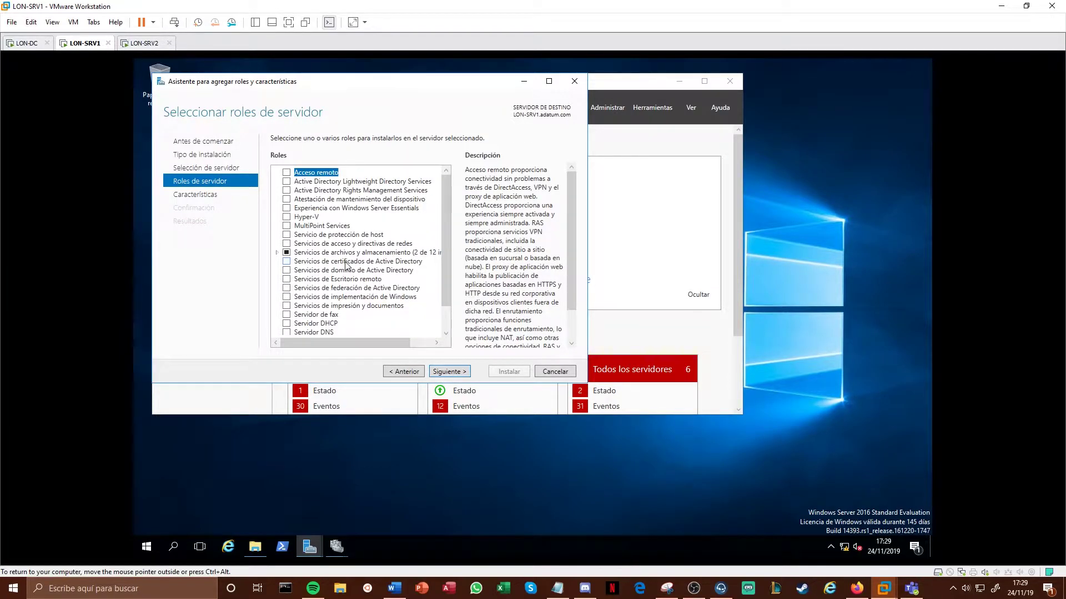
left_click(681, 85)
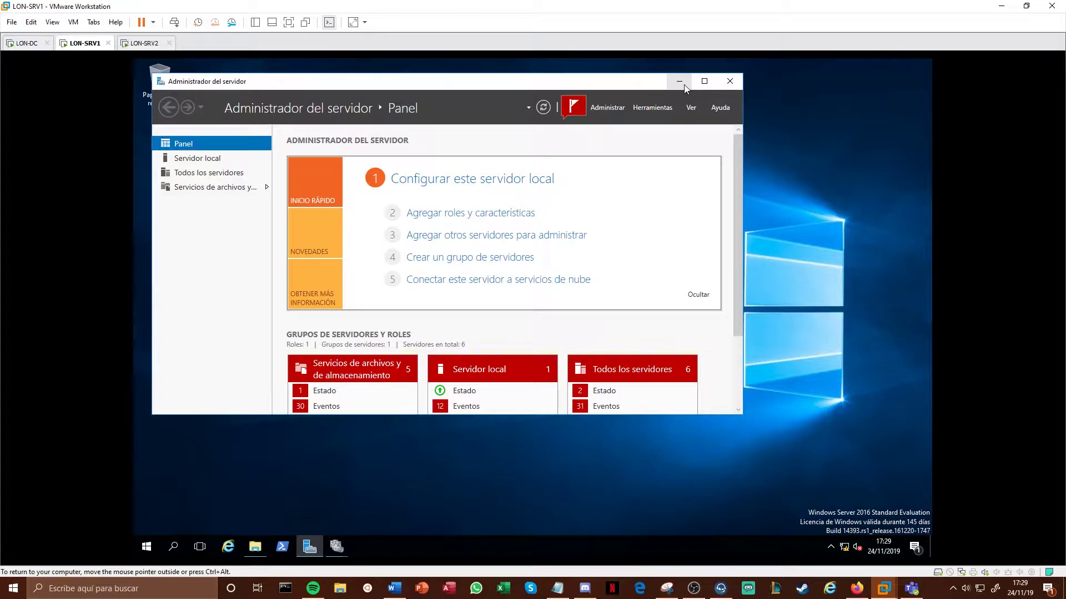
- Open the failover cluster manager on LON-SRV1 and display the roles of cluster.adatum.com
left_click(143, 45)
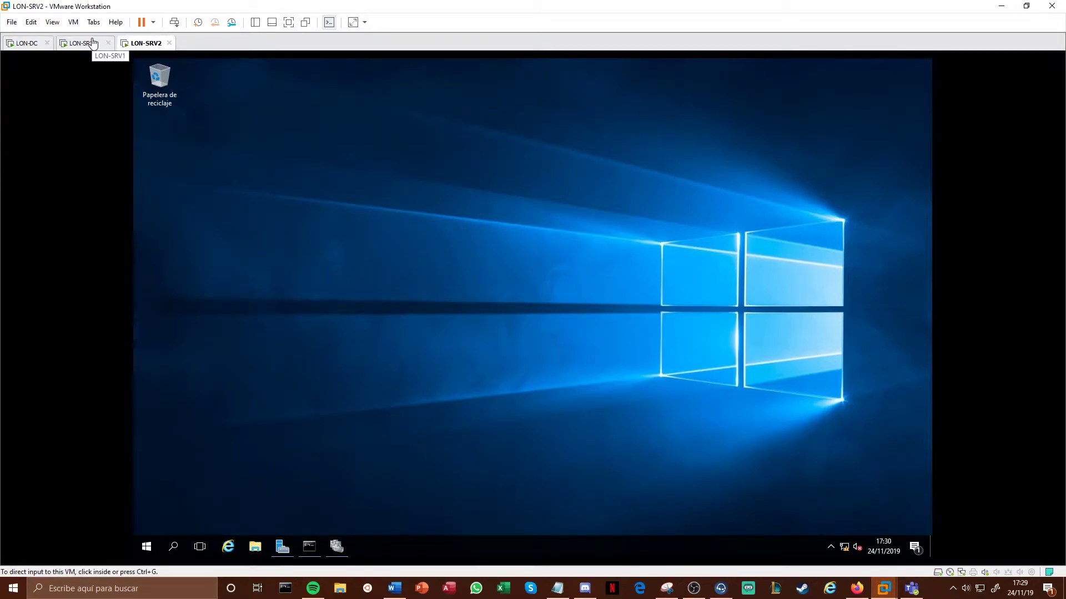
left_click(93, 44)
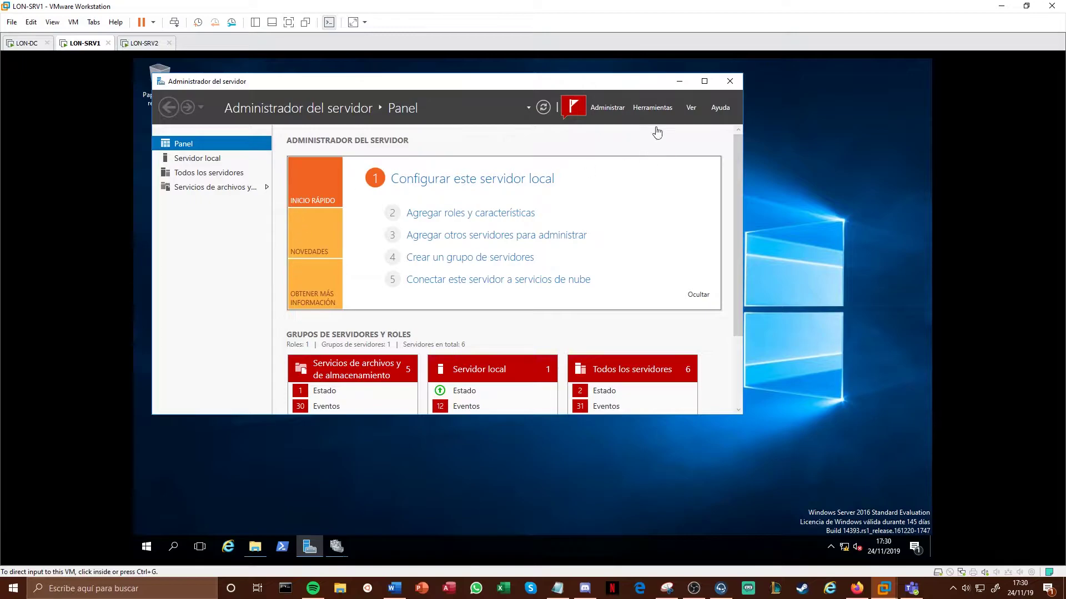
left_click(618, 111)
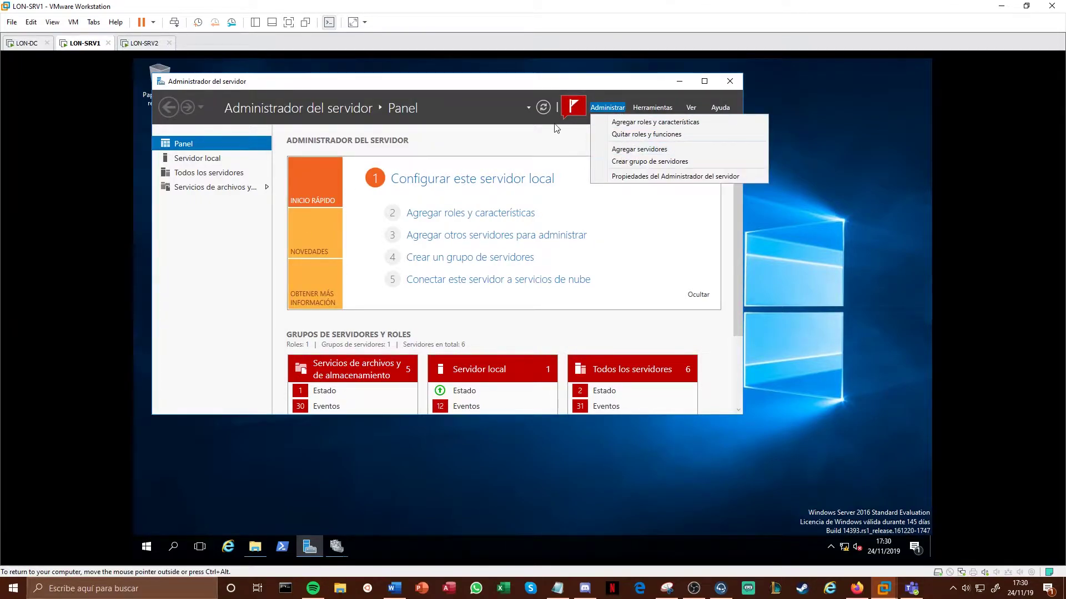
left_click(618, 111)
left_click(651, 108)
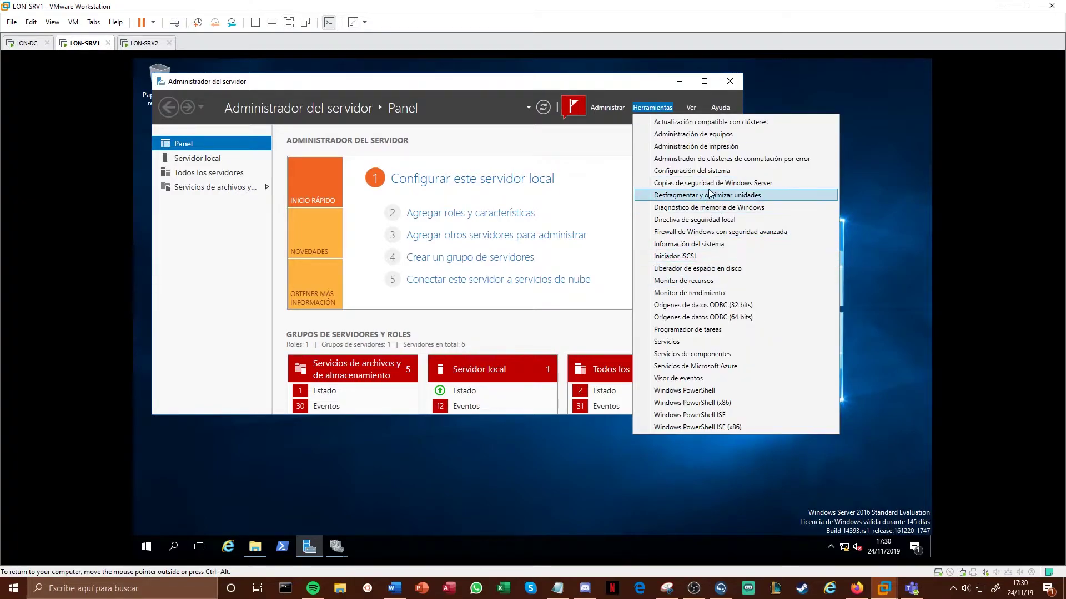
left_click(710, 159)
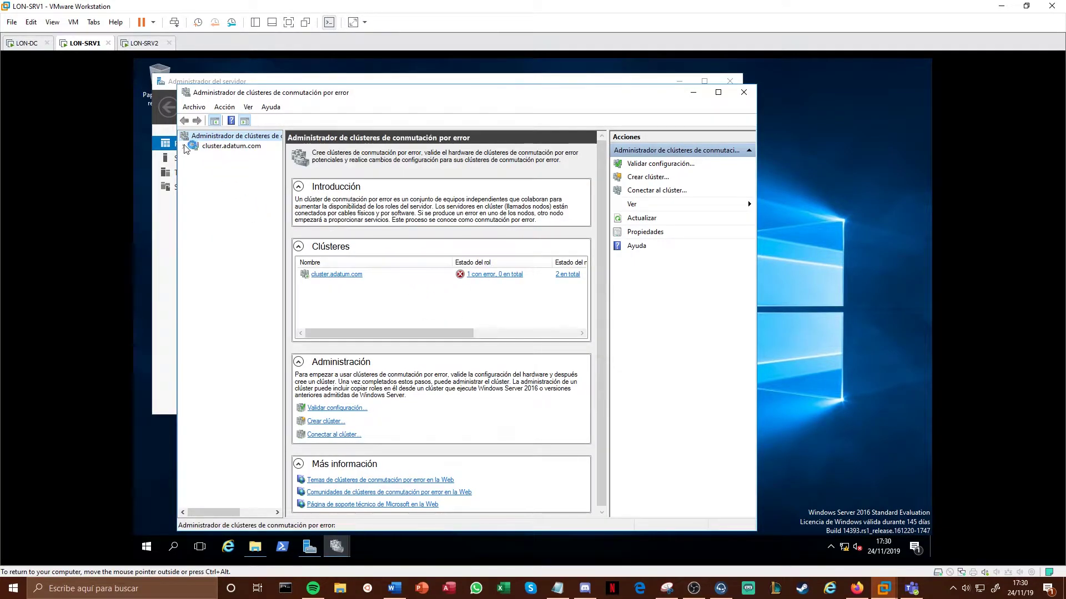
left_click(184, 146)
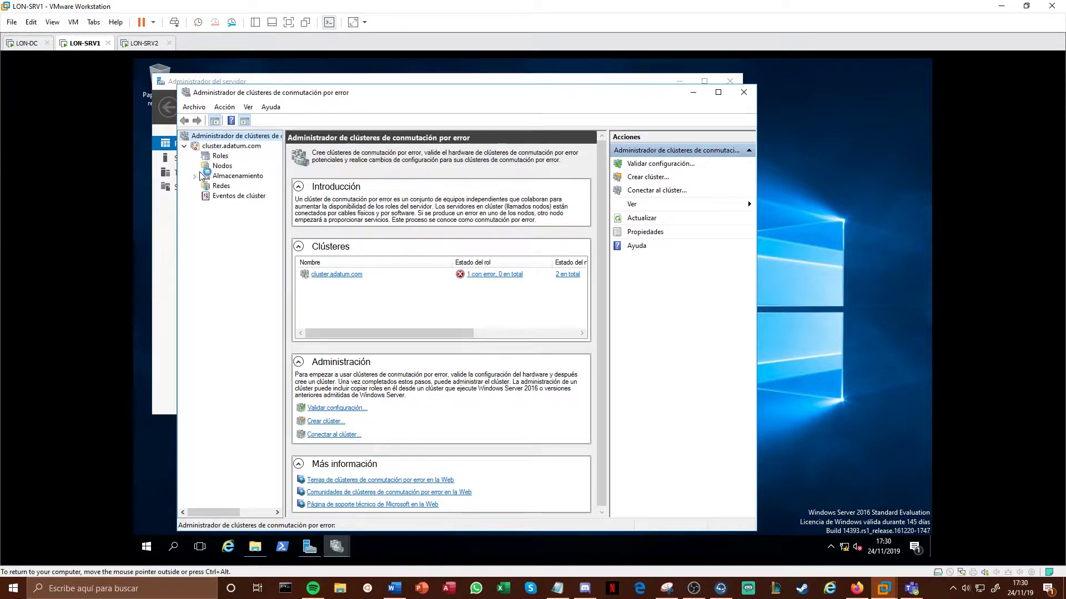
left_click(216, 156)
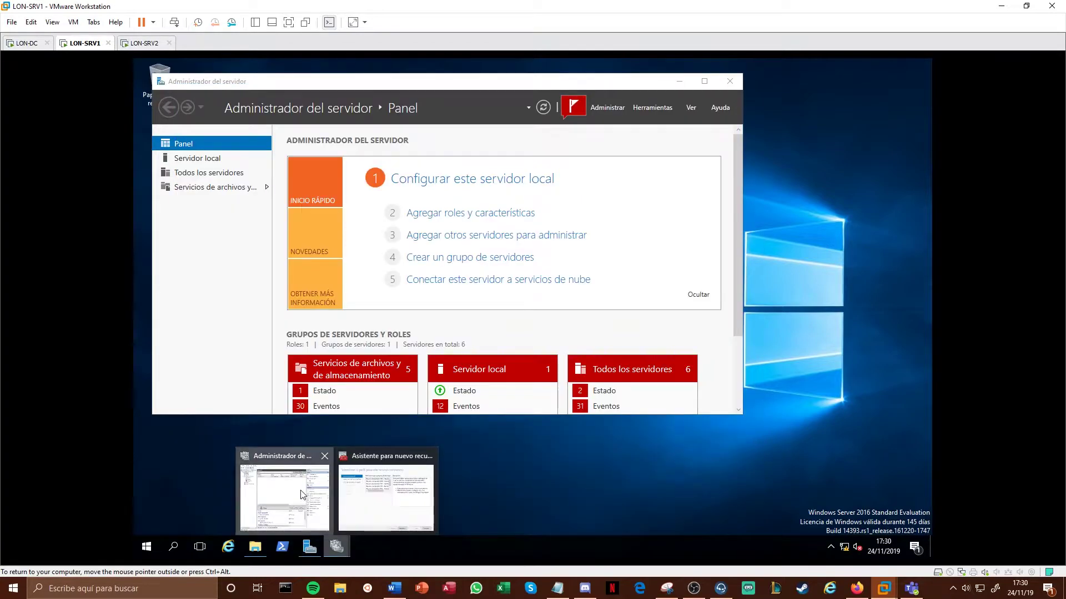
left_click(395, 483)
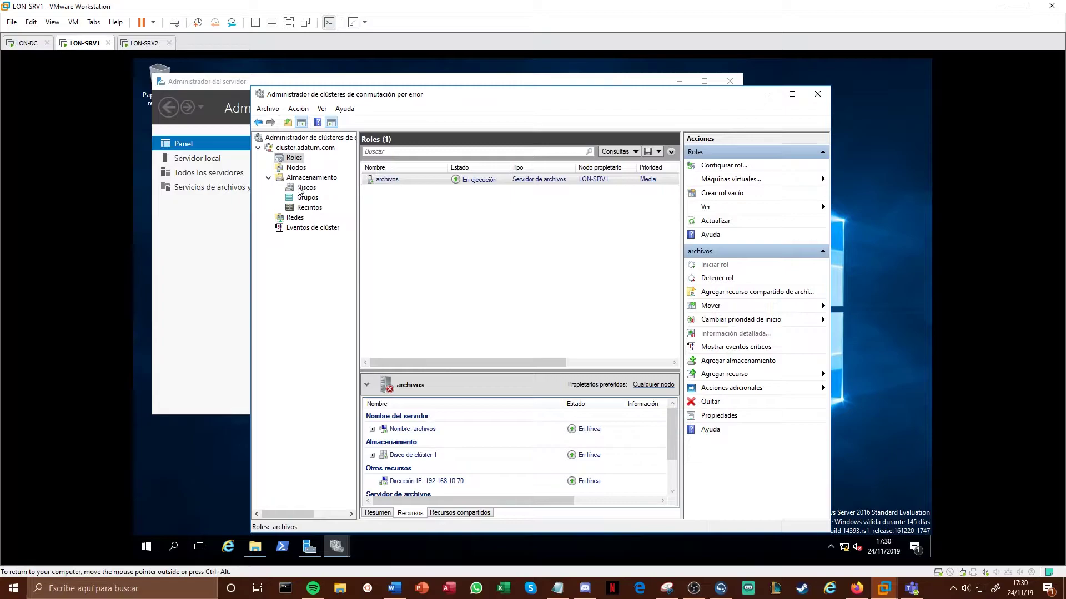
- Examine the cluster's nodes, including LON-SRV2, and its storage disks
left_click(295, 168)
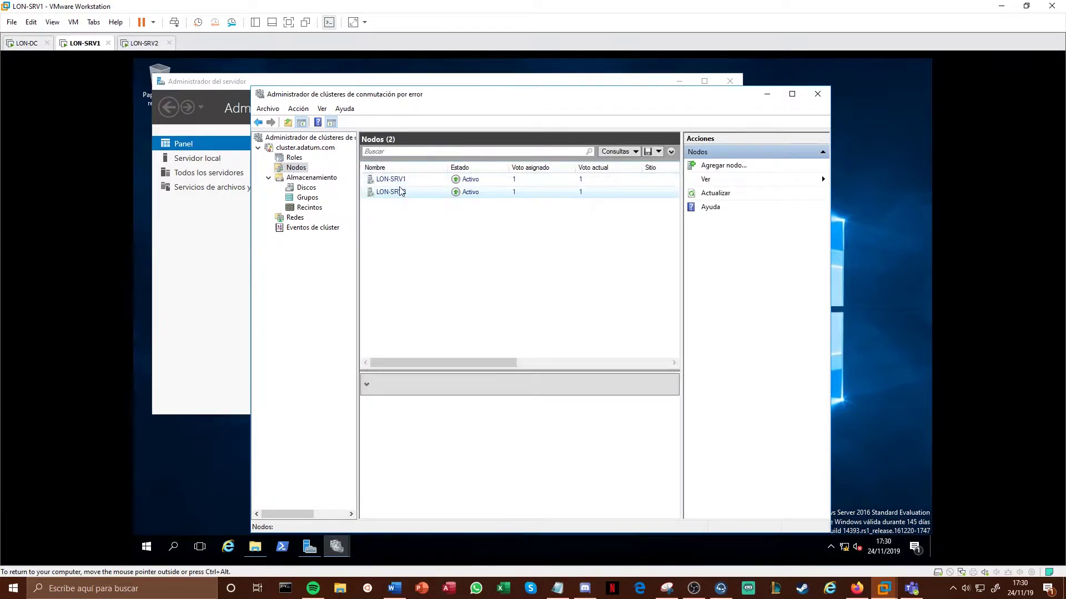
left_click(402, 194)
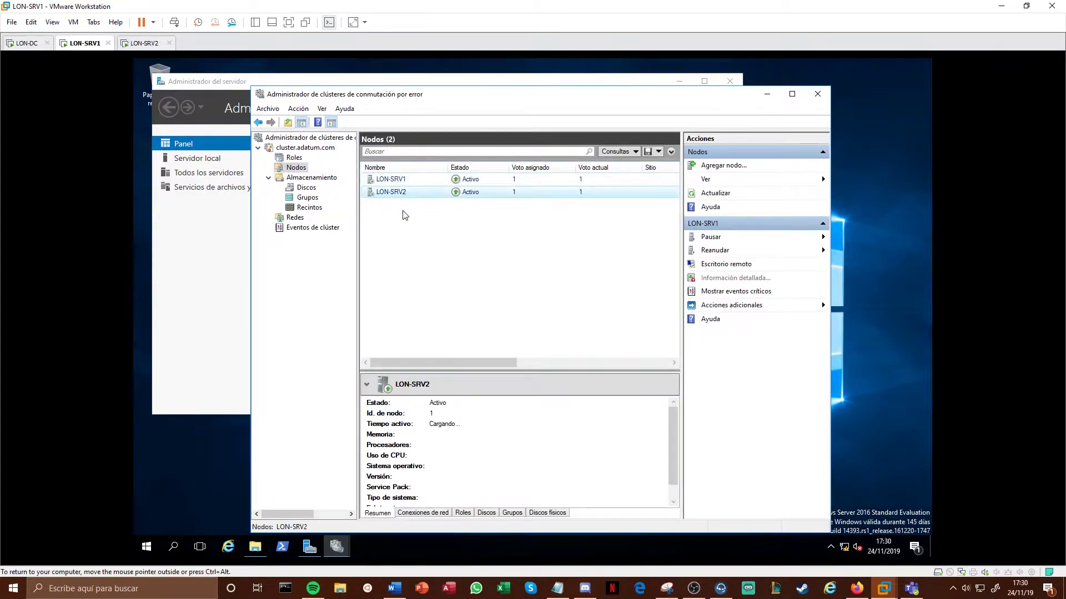
left_click(304, 189)
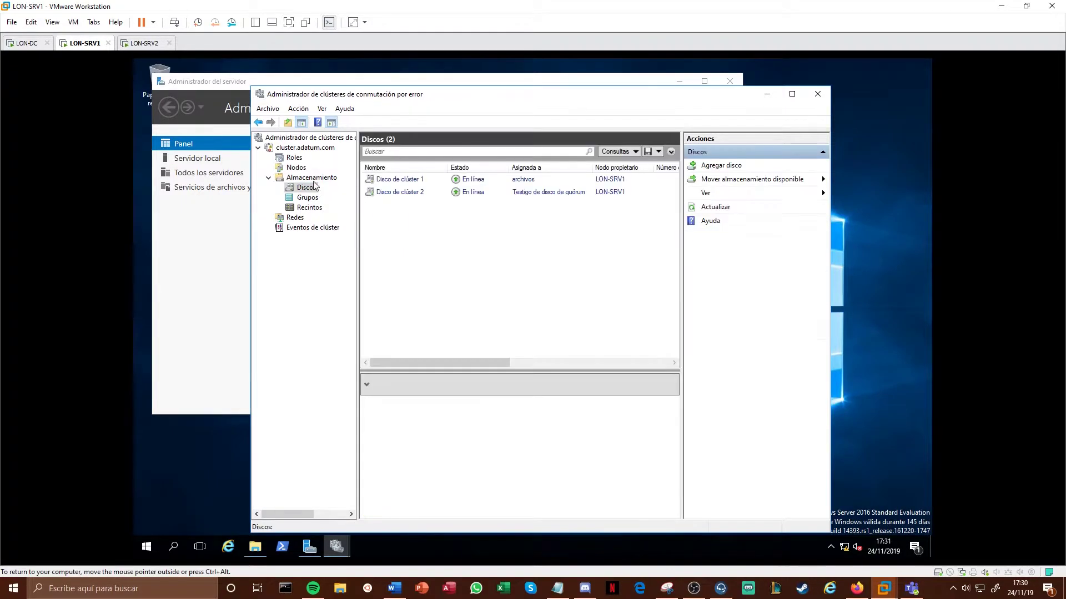
- In Server Manager on LON-DC, examine the Quorum.vhdx and archivos.vhdx iSCSI virtual disks and their targets
left_click(27, 44)
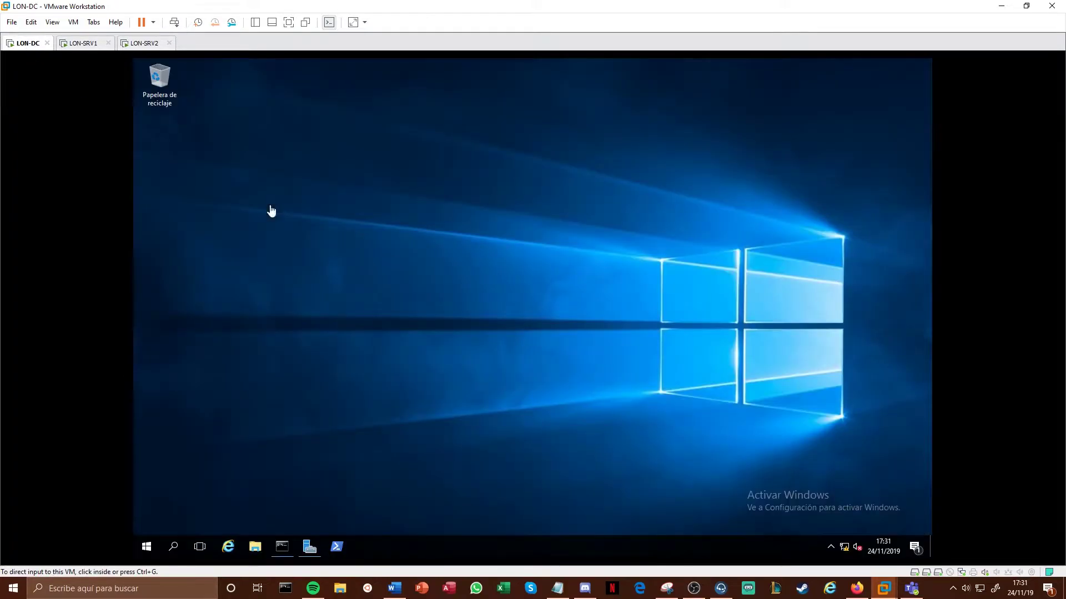
left_click(310, 547)
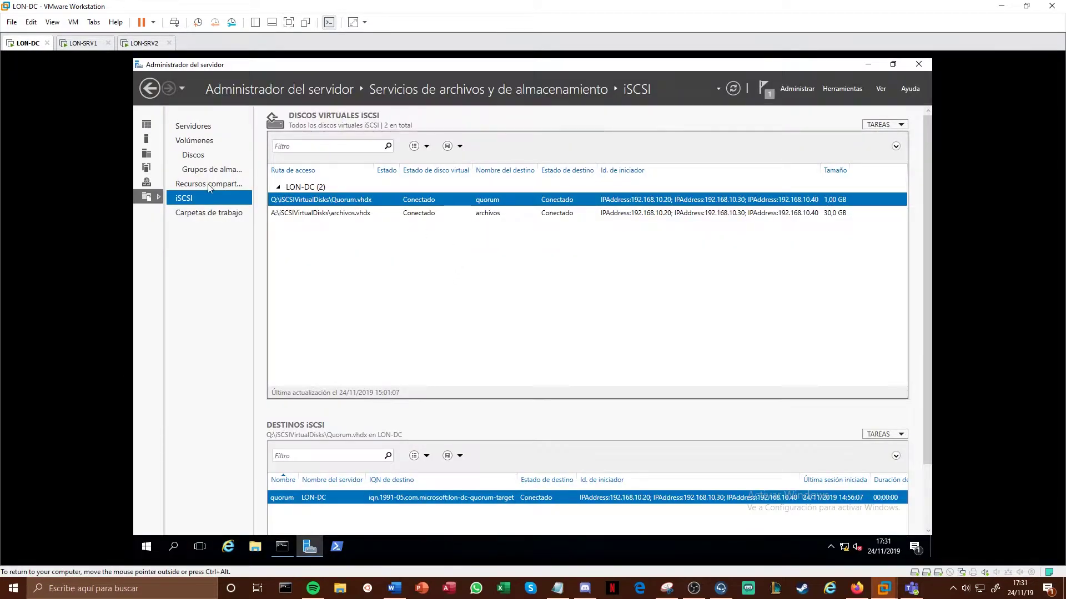
left_click(197, 216)
left_click(193, 201)
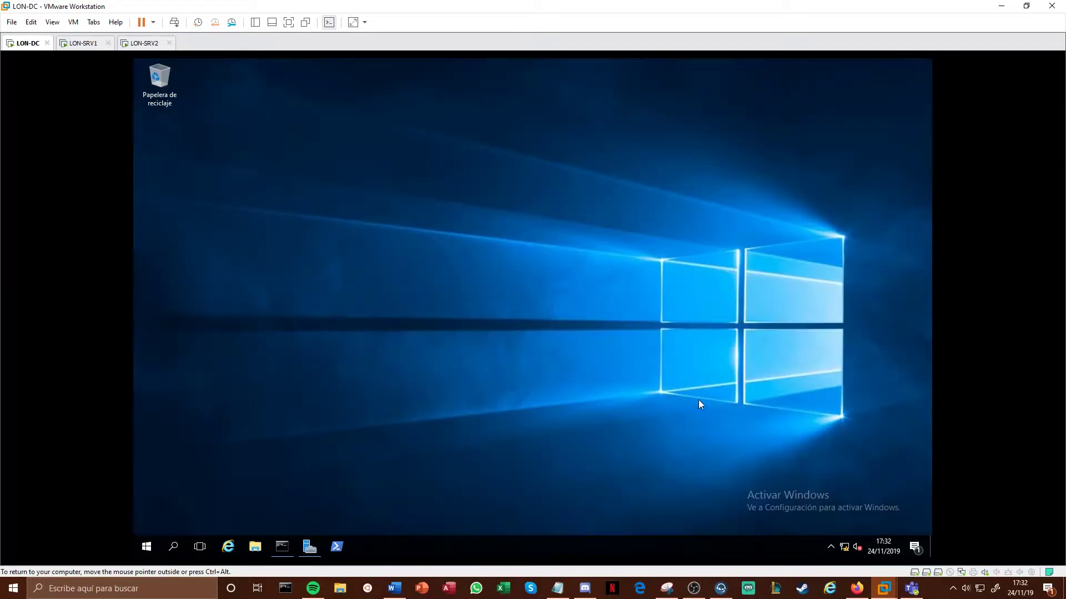
left_click(309, 548)
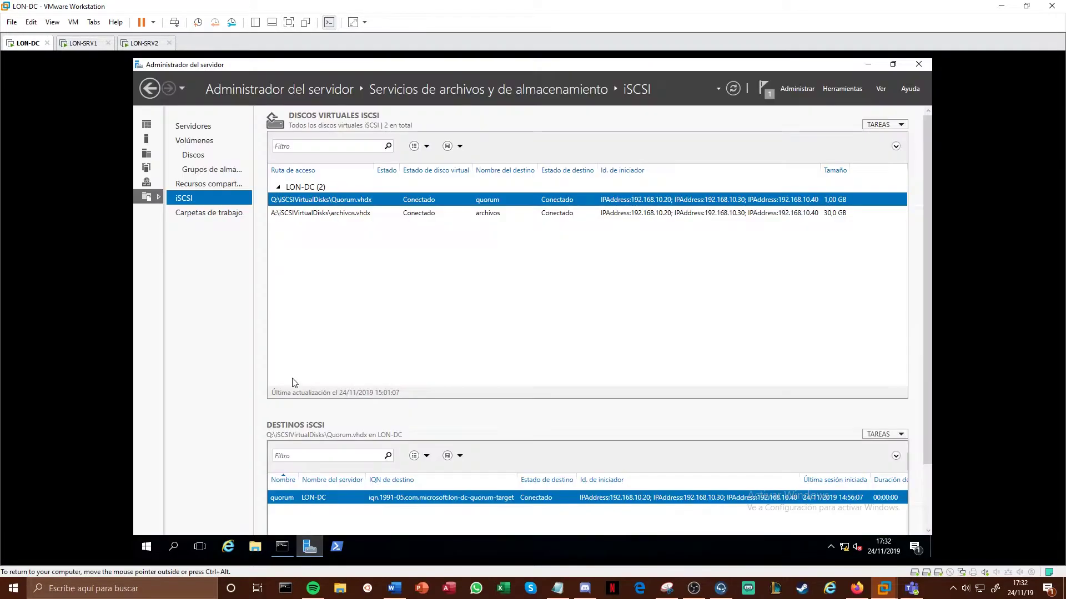
left_click(173, 200)
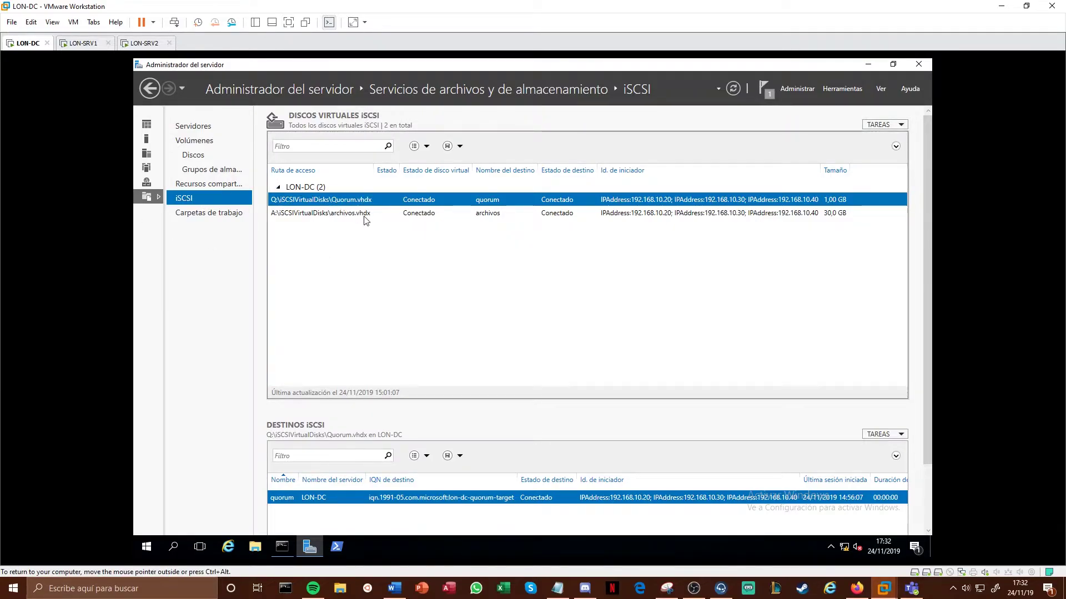
left_click(343, 213)
left_click(345, 201)
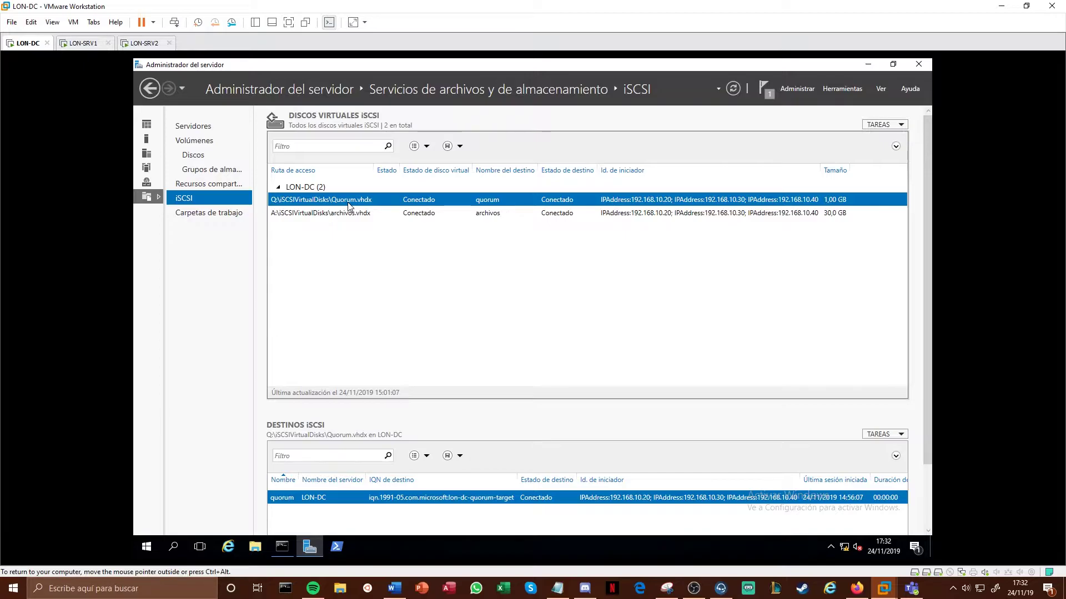
- Back on LON-SRV1, review the cluster's roles and nodes, and inspect the volumes of cluster disks 1 and 2
left_click(85, 45)
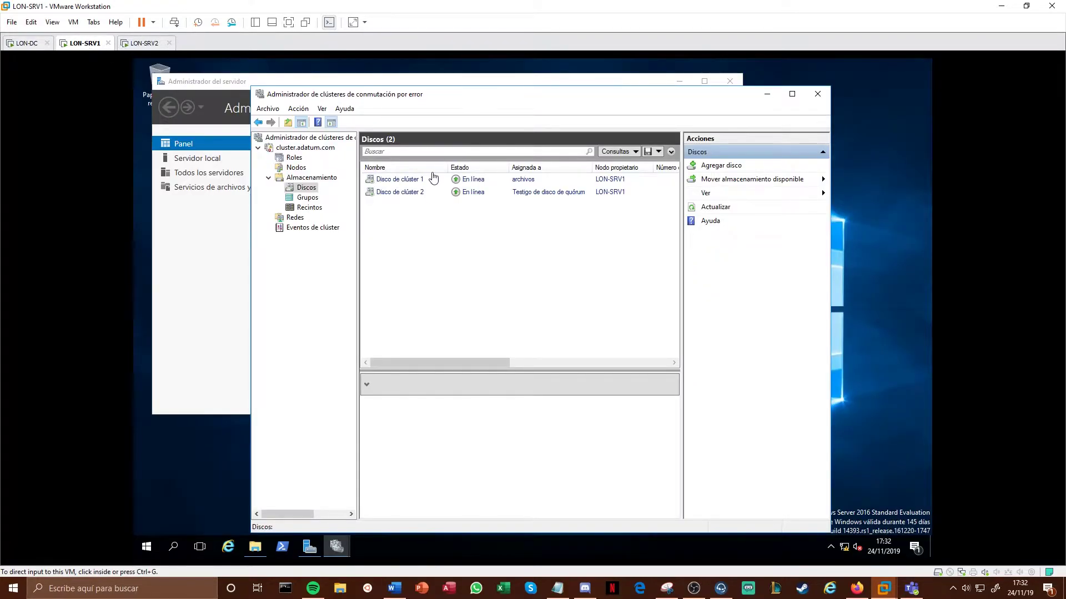
left_click(294, 158)
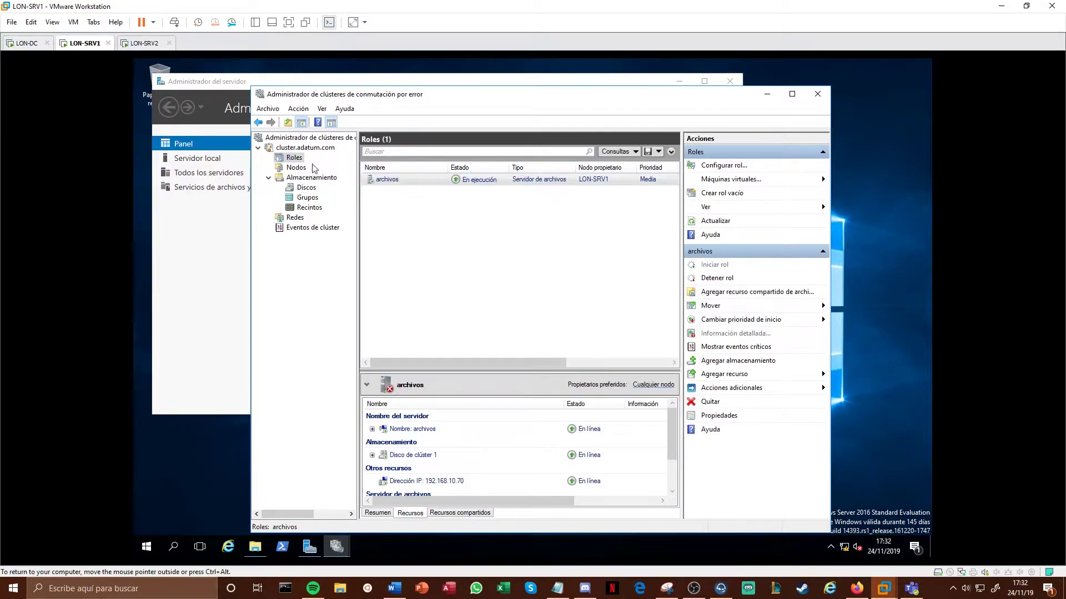
left_click(296, 168)
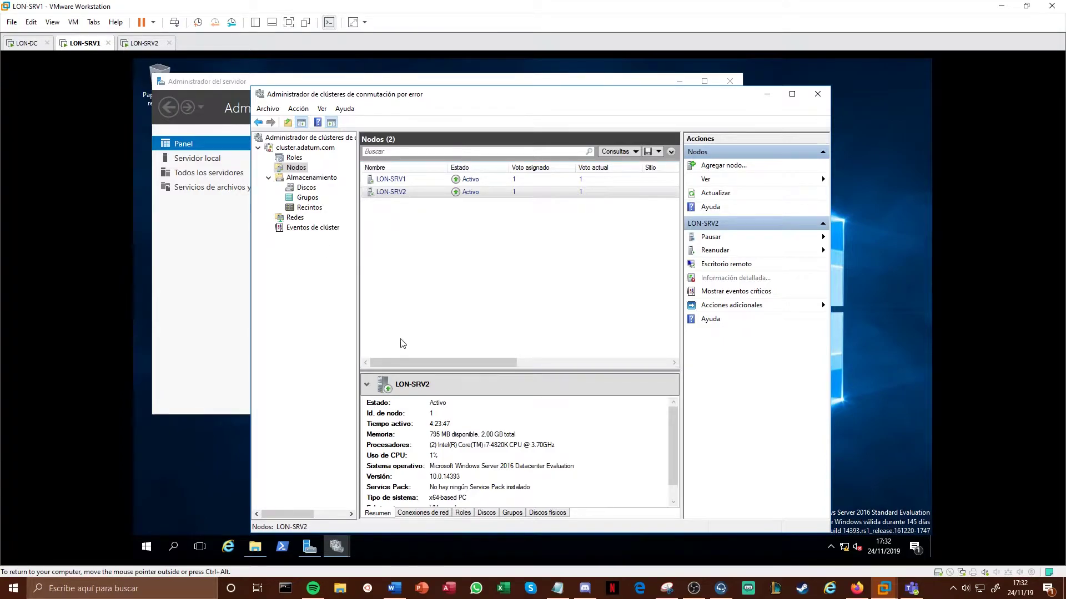
left_click(304, 187)
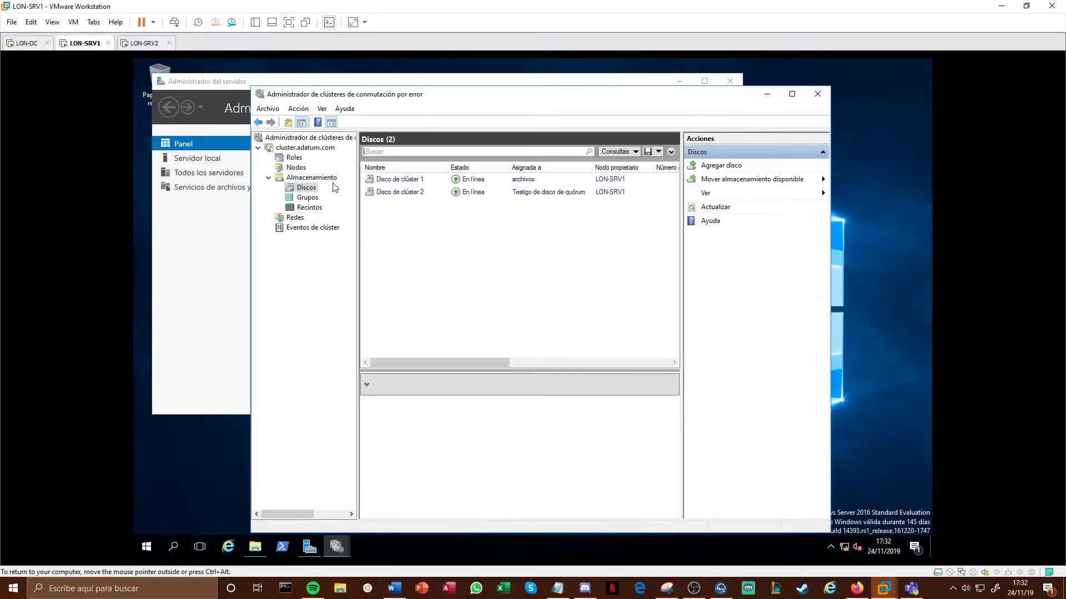
left_click(436, 181)
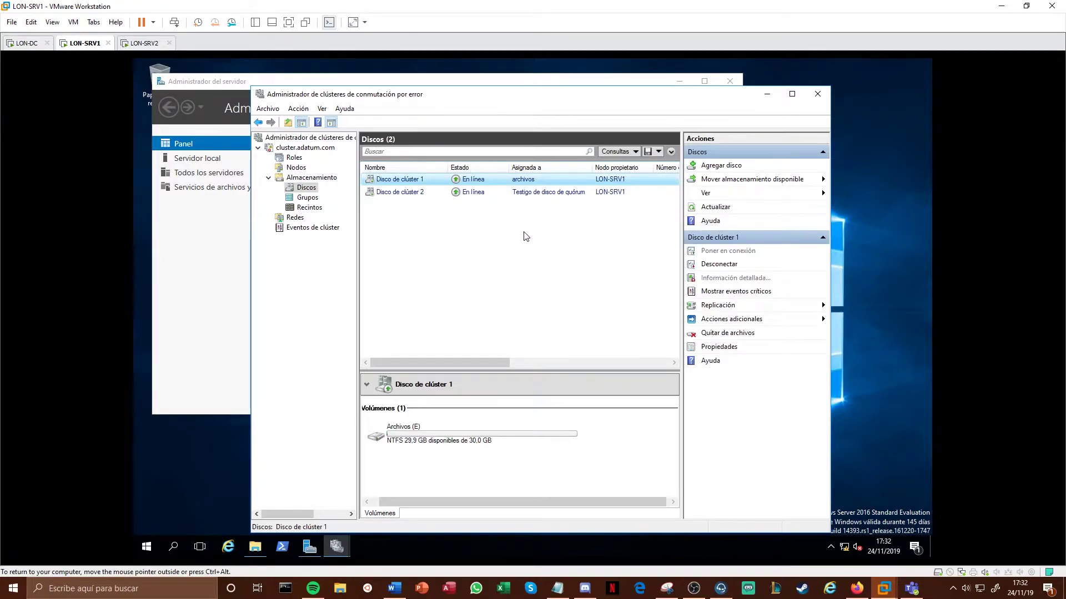
left_click(411, 195)
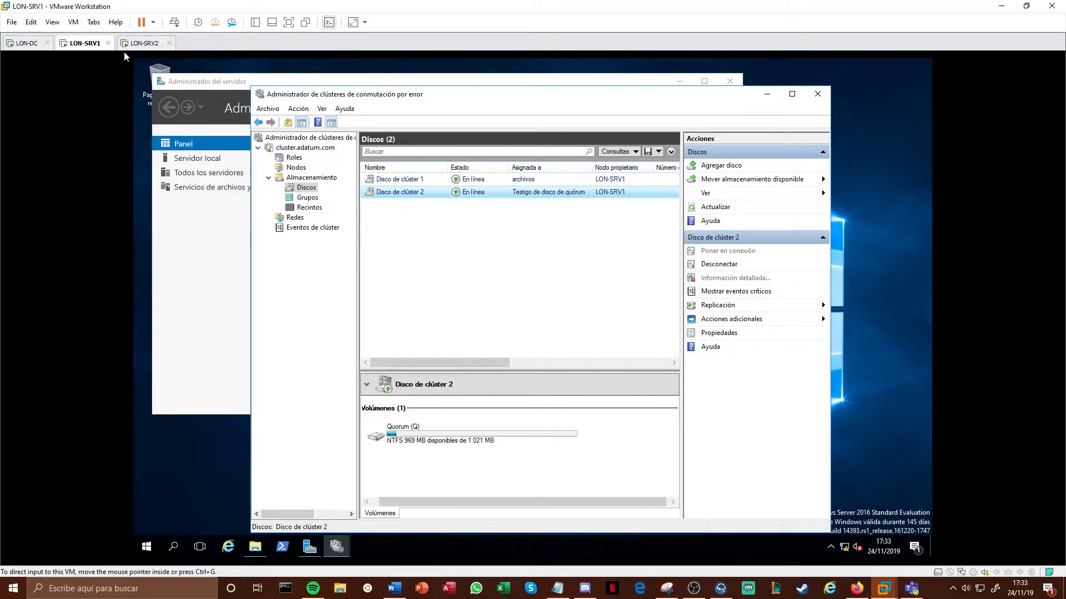
- Check the archivos.vhdx iSCSI disk on LON-DC, and return to LON-SRV1 to view the cluster nodes
left_click(35, 44)
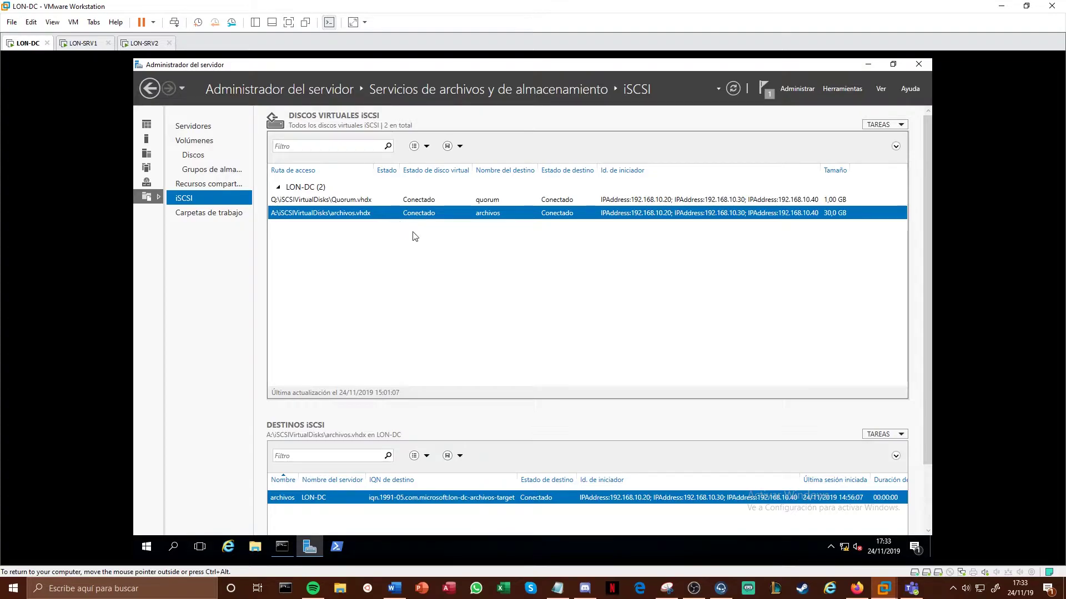
left_click(83, 43)
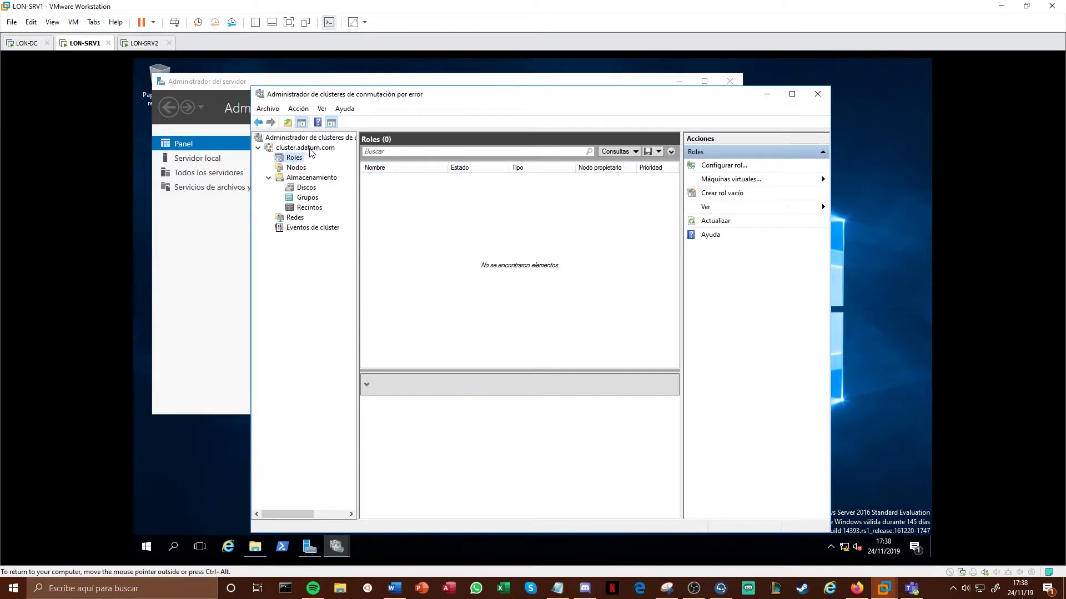
left_click(297, 168)
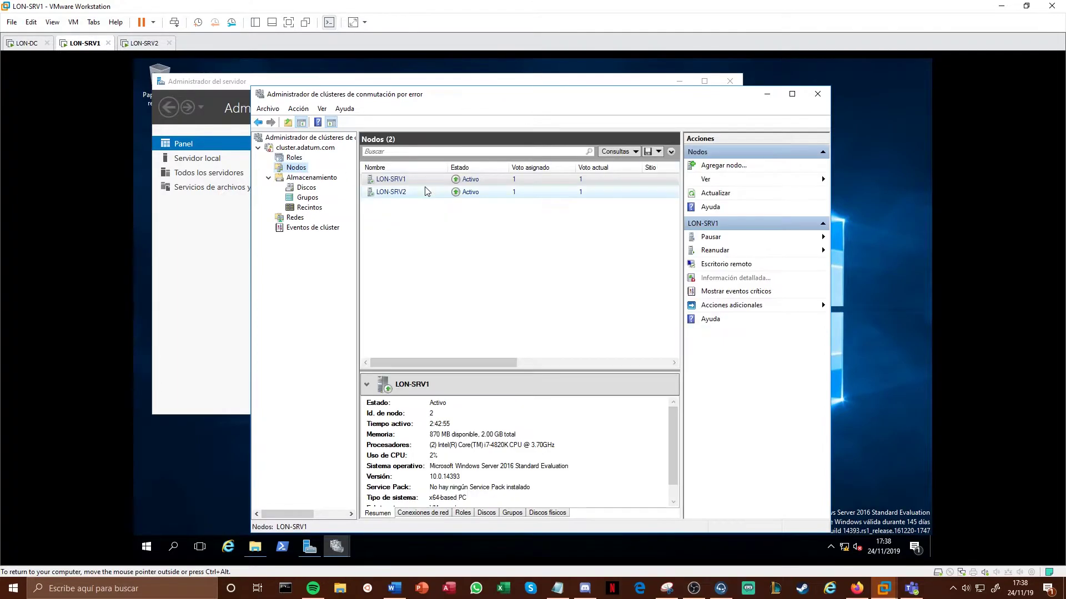
- Check the LON-SRV2 and LON-SRV1 nodes, and view the cluster's roles
left_click(426, 191)
left_click(400, 178)
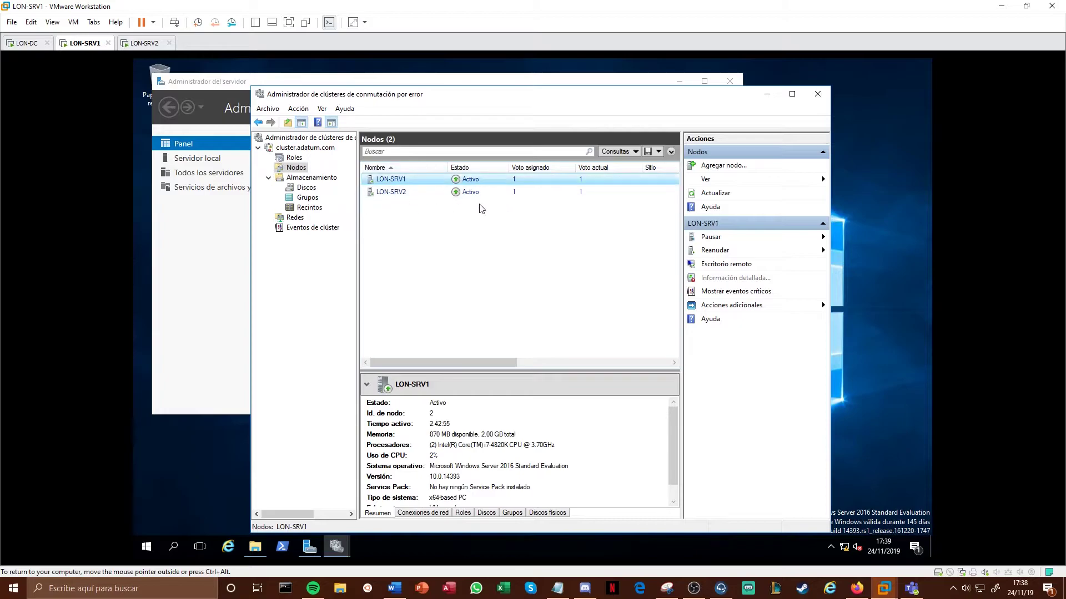
left_click(293, 158)
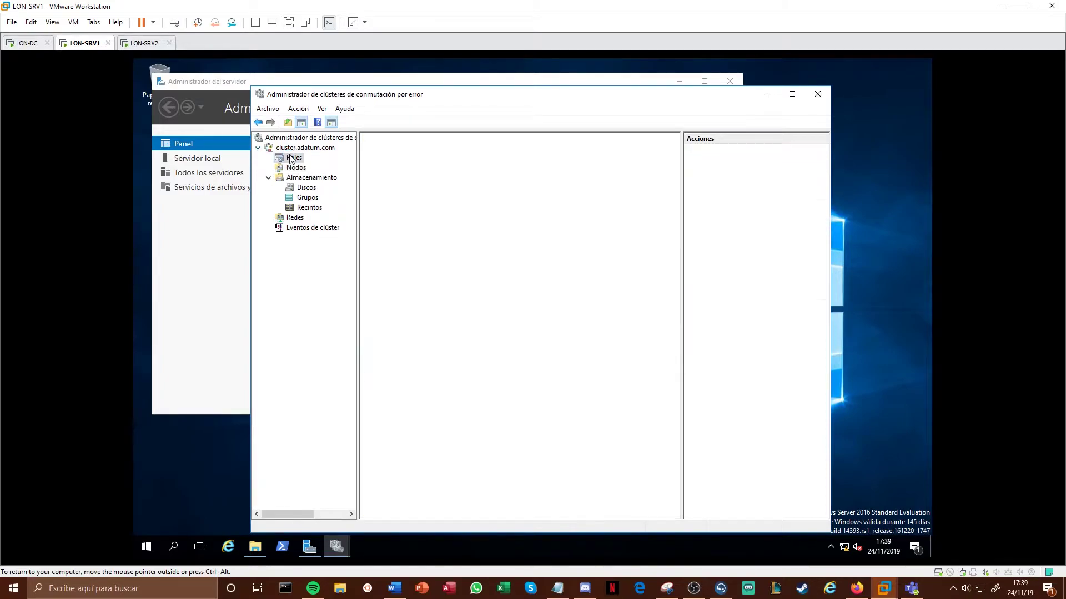
right_click(290, 159)
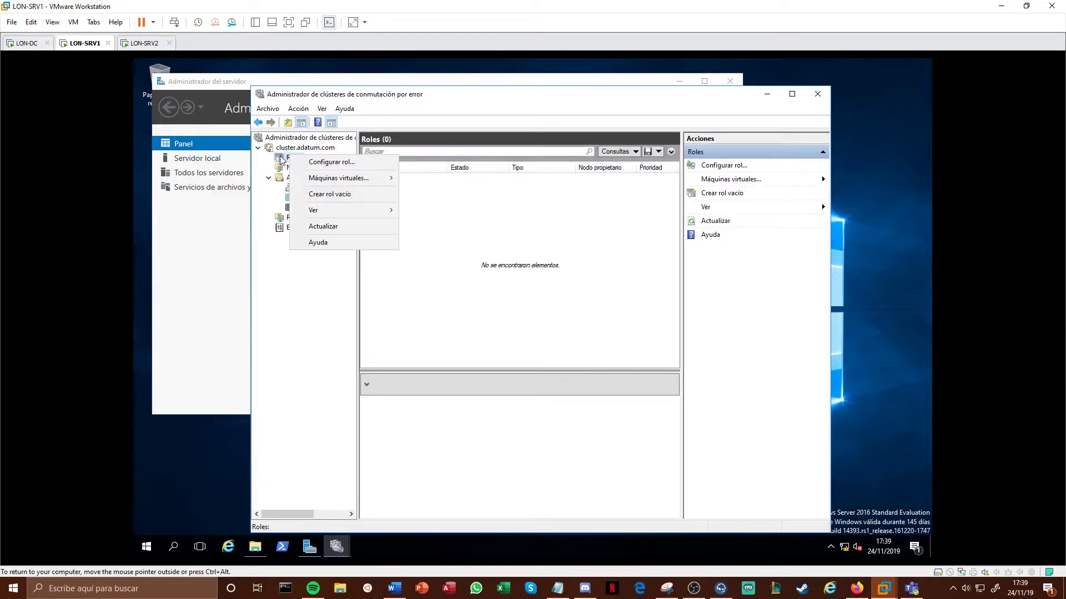
left_click(459, 195)
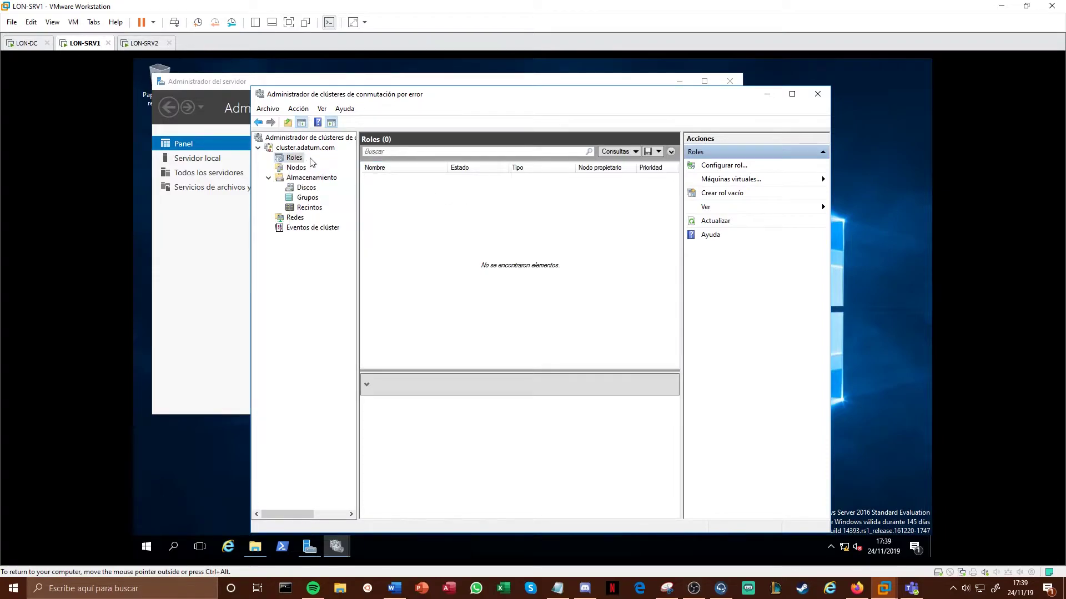
- Start configuring a high-availability role for the cluster as Servidor de archivos, using the Servidor de archivos para uso general type
right_click(293, 158)
left_click(328, 164)
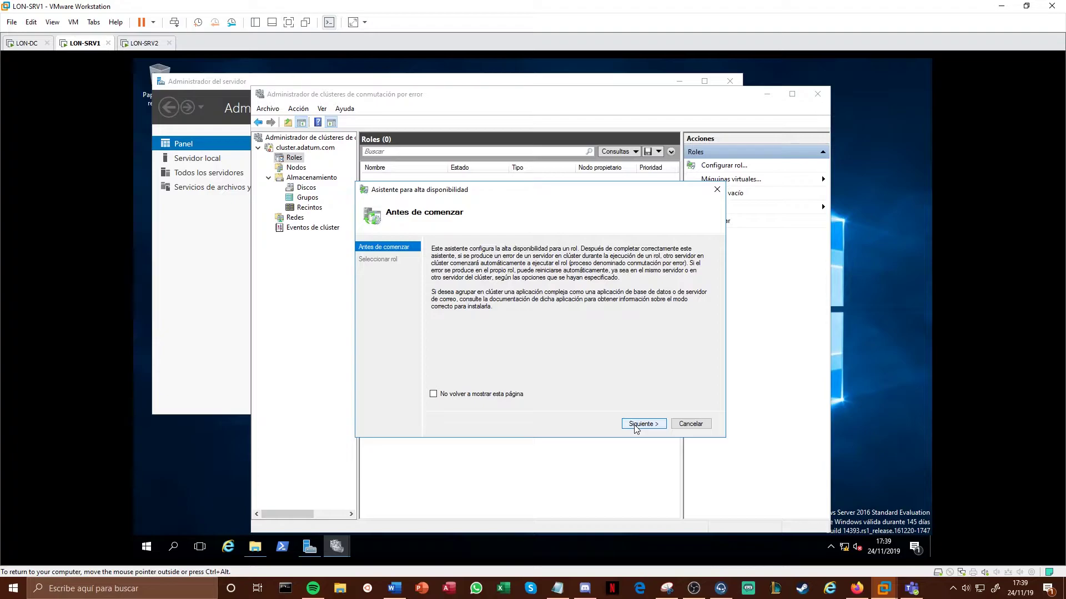
left_click(635, 426)
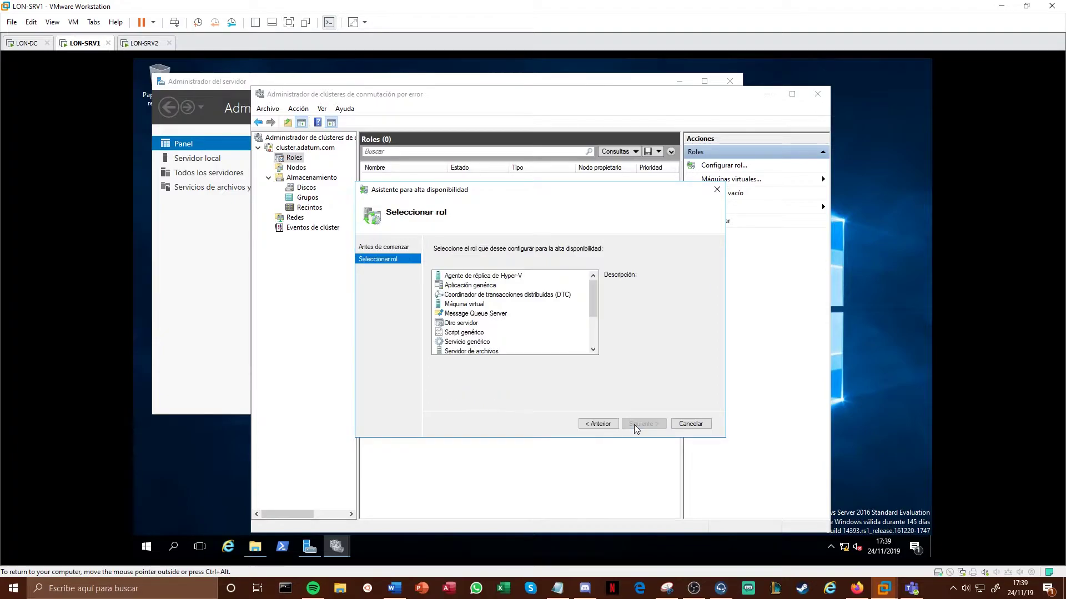
left_click(469, 351)
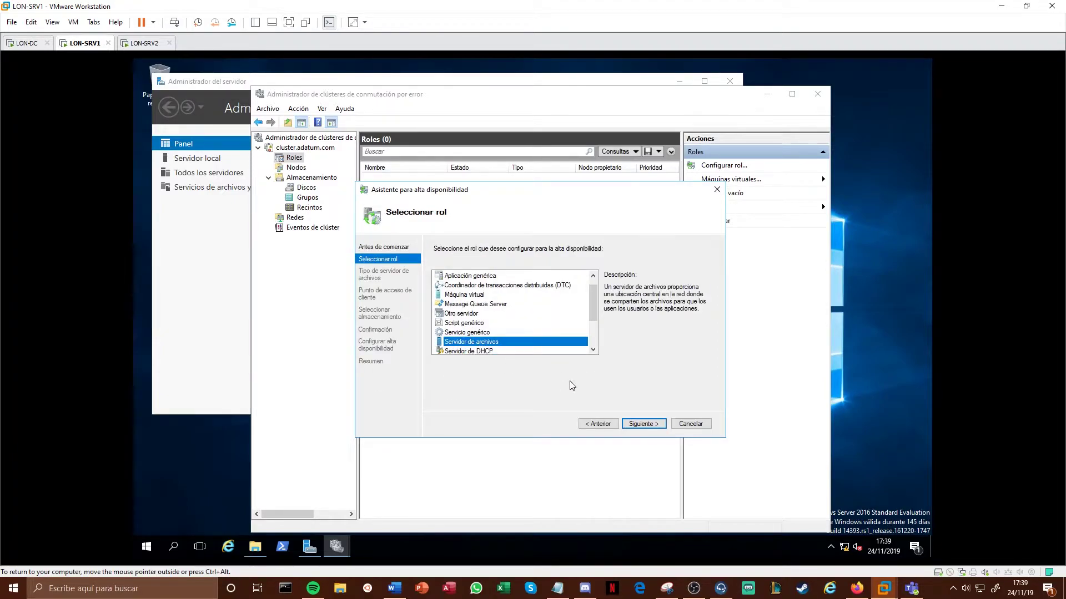
left_click(645, 424)
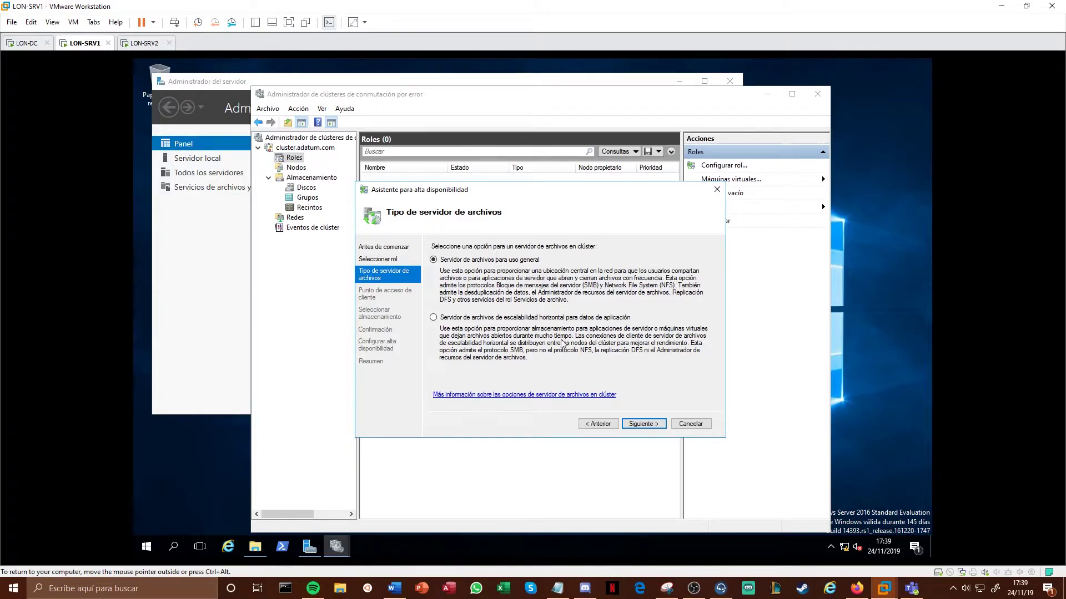
left_click(642, 423)
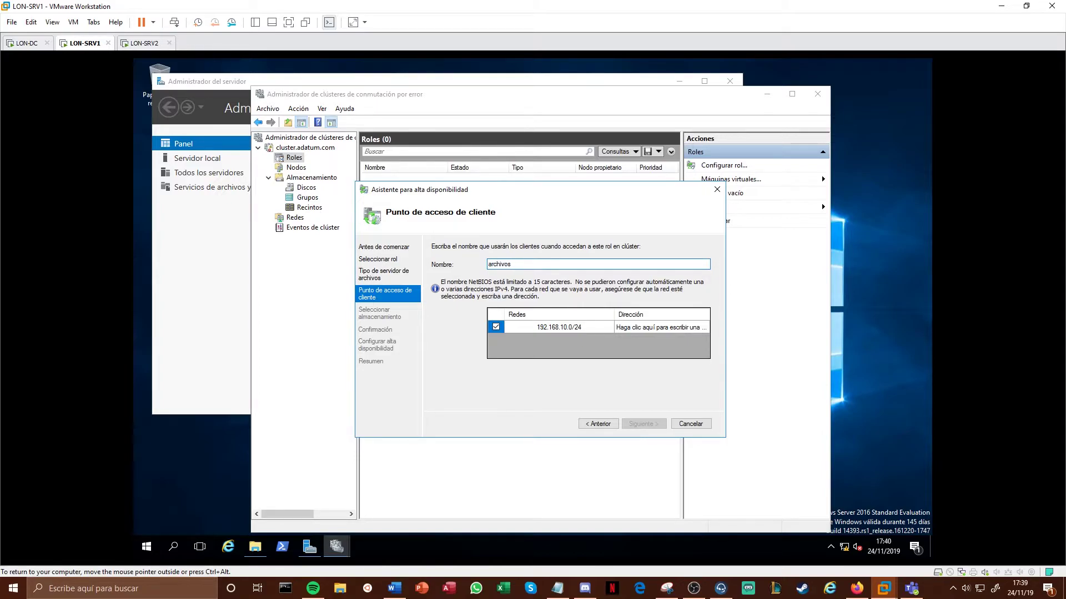
- Name the client access point archivos with address 192.168.10.70, checking the LON-DC and LON-SRV2 machines before accepting it on LON-SRV1
left_click(682, 324)
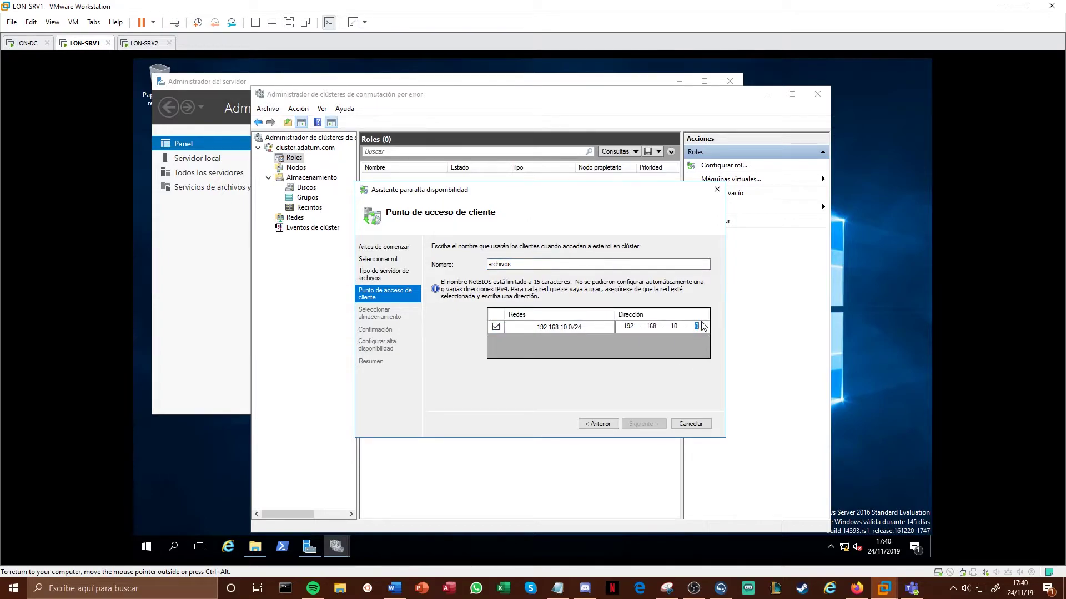
type("70")
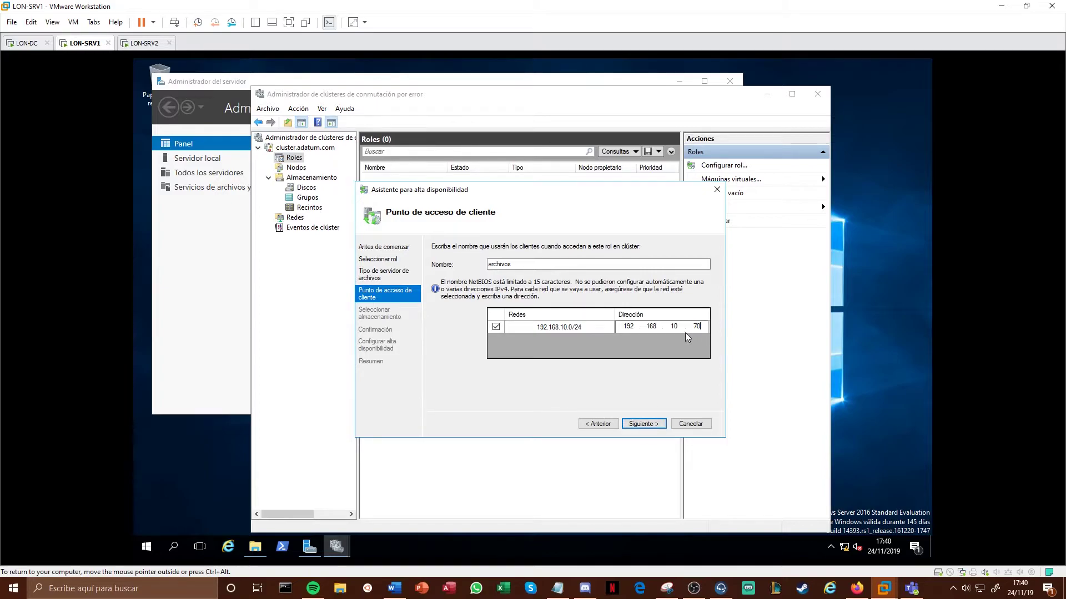
left_click(29, 43)
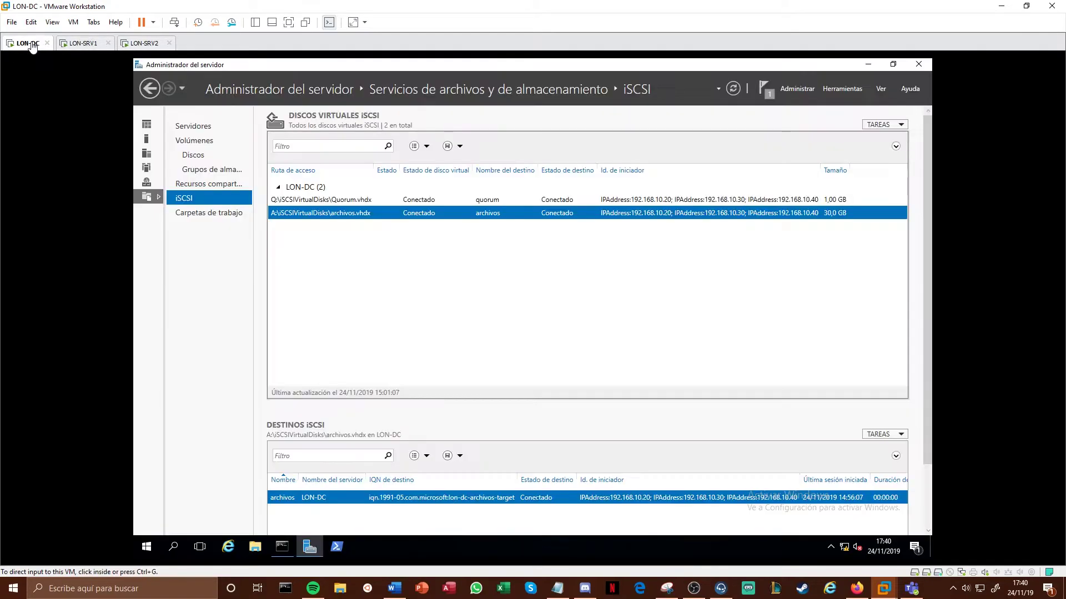
left_click(83, 44)
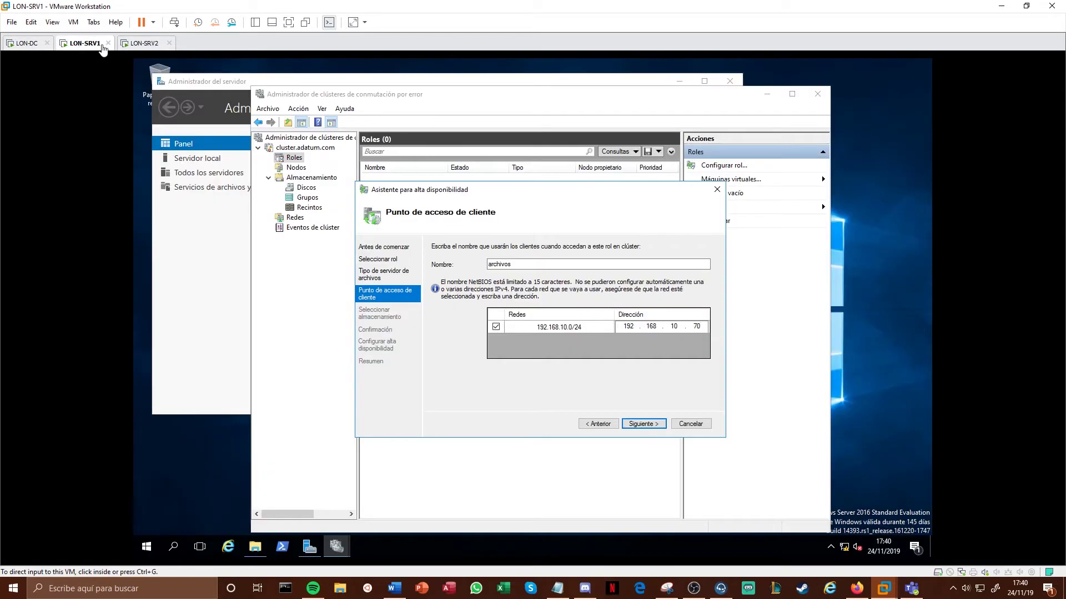
left_click(146, 44)
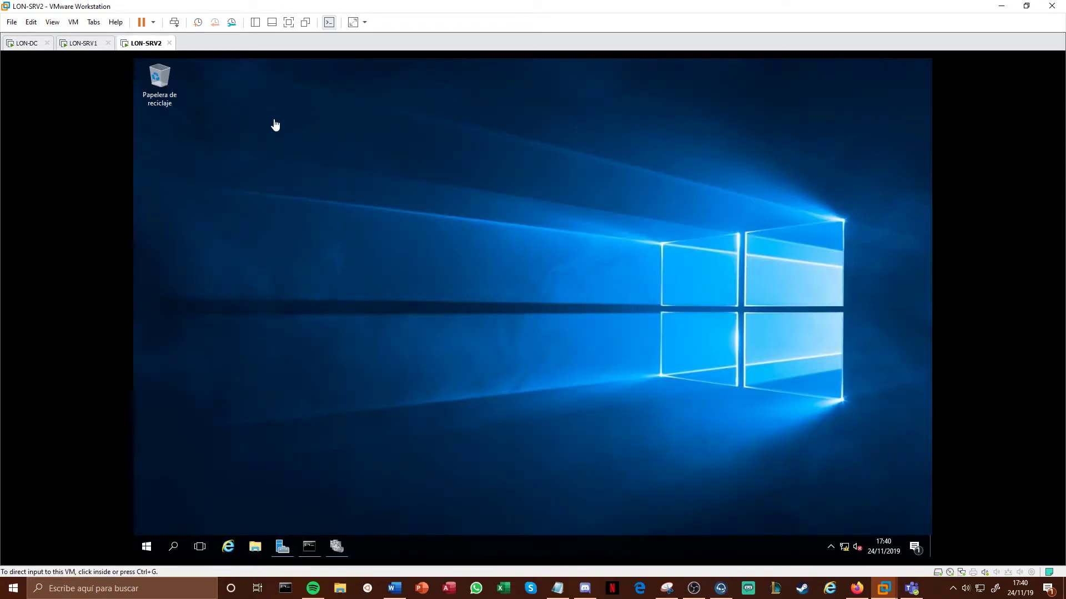
left_click(83, 44)
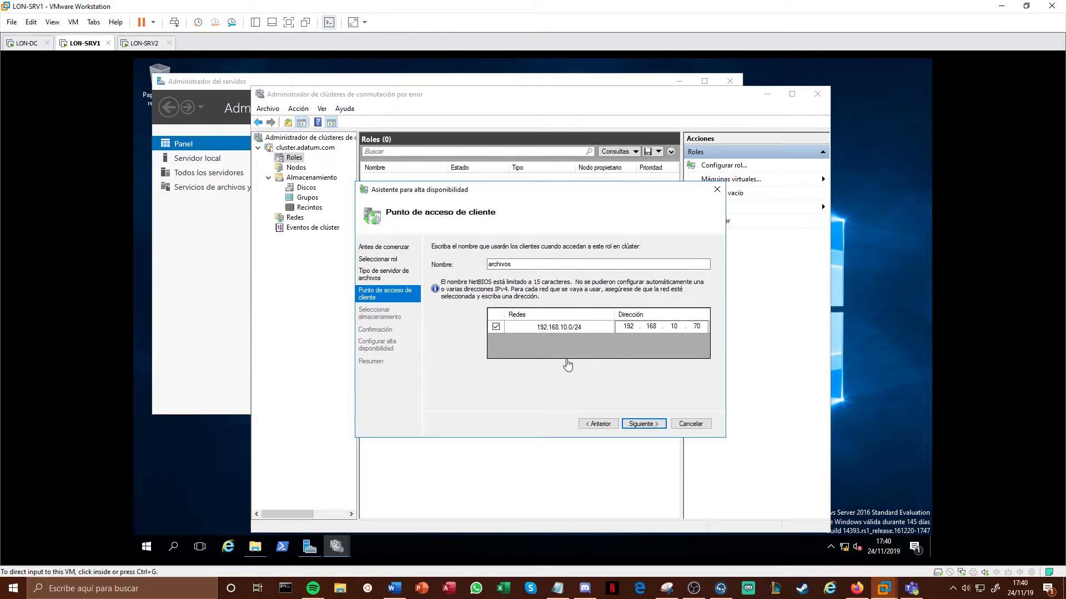
left_click(639, 424)
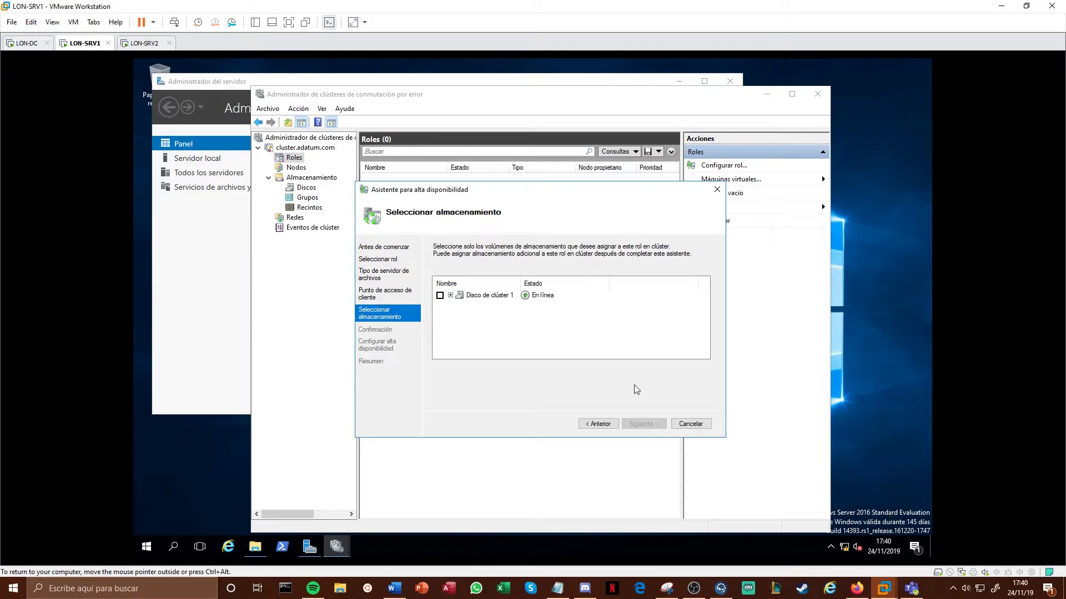
- Assign Disco de clúster 1 to the file server role and complete the high-availability wizard
left_click(452, 297)
left_click(450, 296)
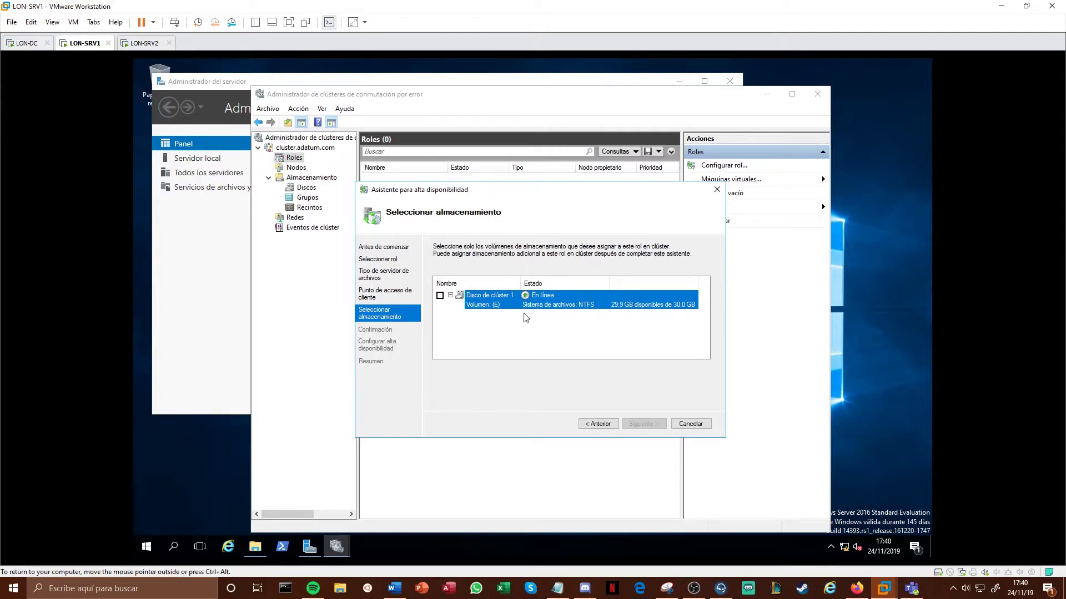
left_click(439, 295)
left_click(645, 424)
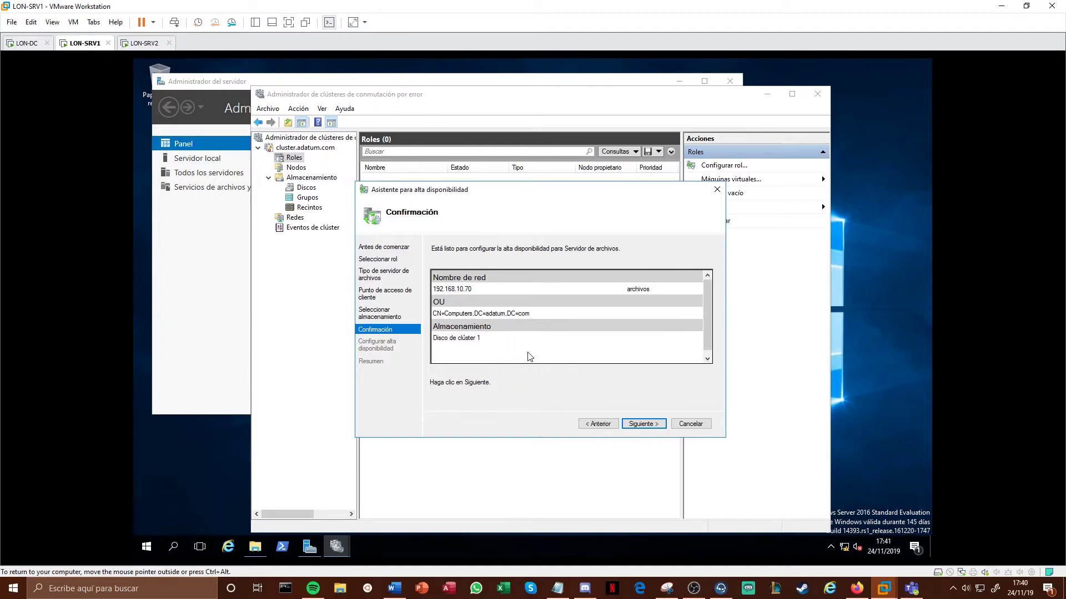
left_click(642, 425)
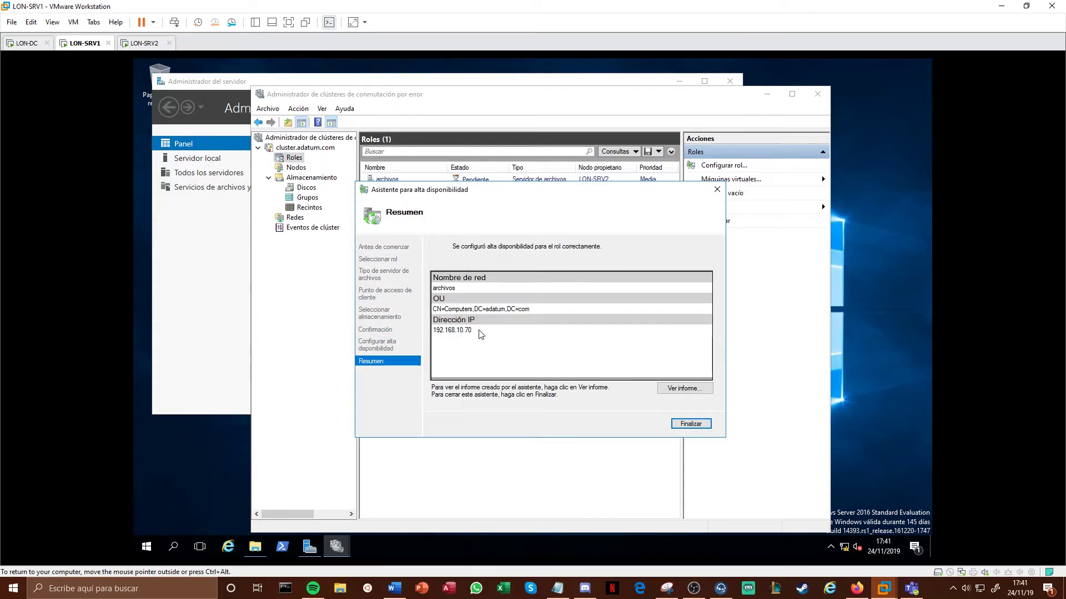
left_click(690, 424)
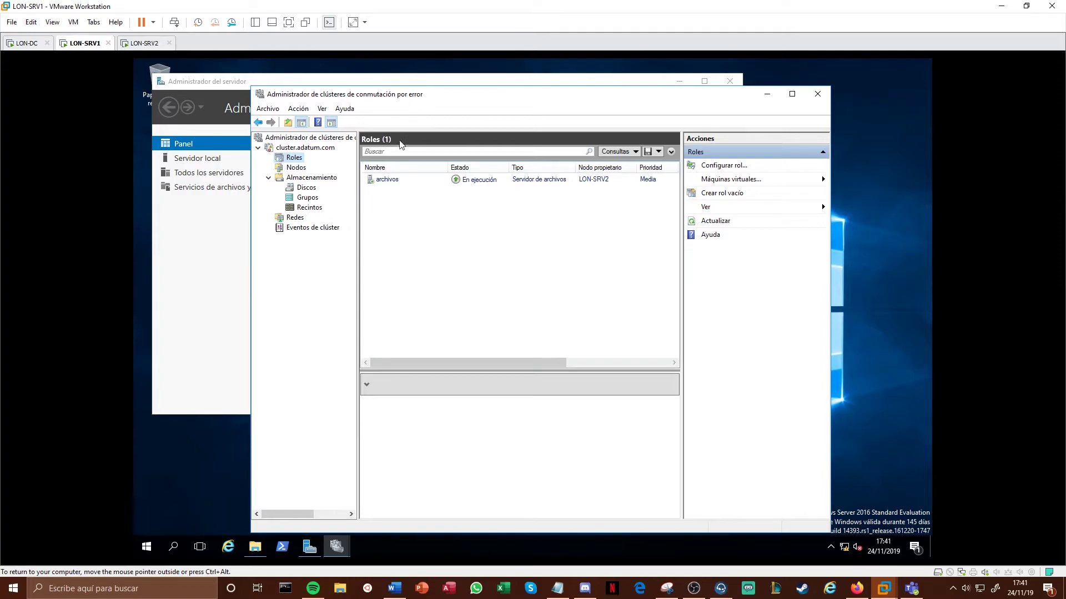
- Move the archivos role to the best possible node
right_click(435, 186)
left_click(399, 195)
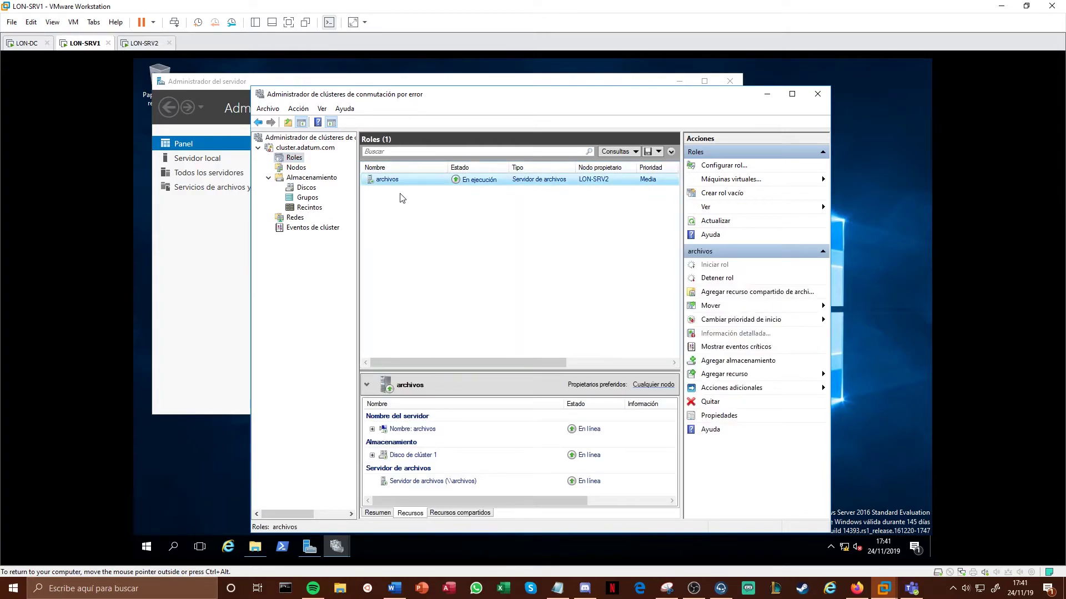
right_click(609, 183)
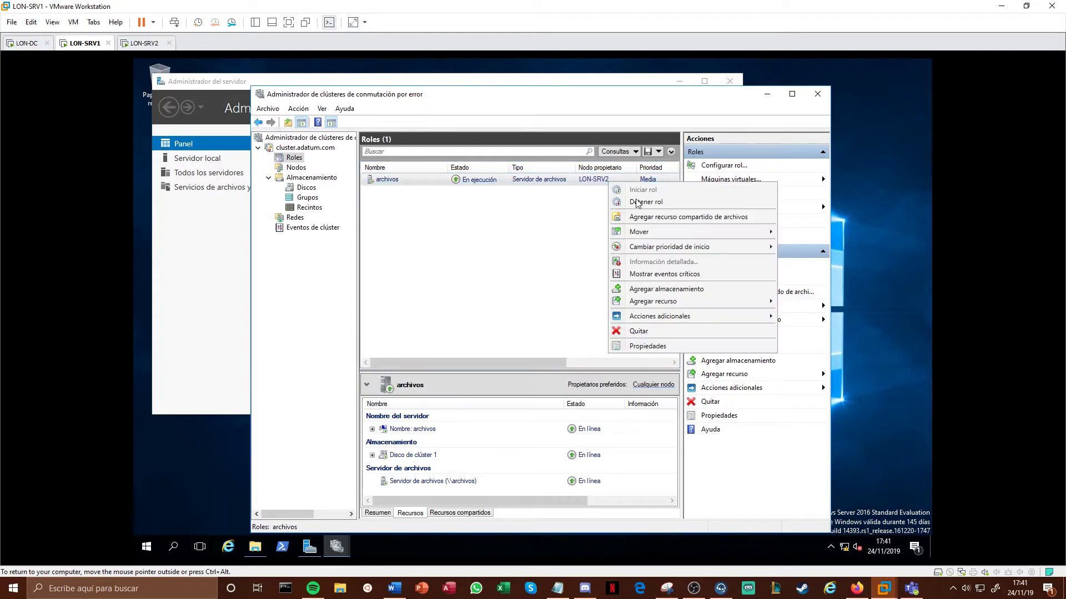
mouse_move(661, 233)
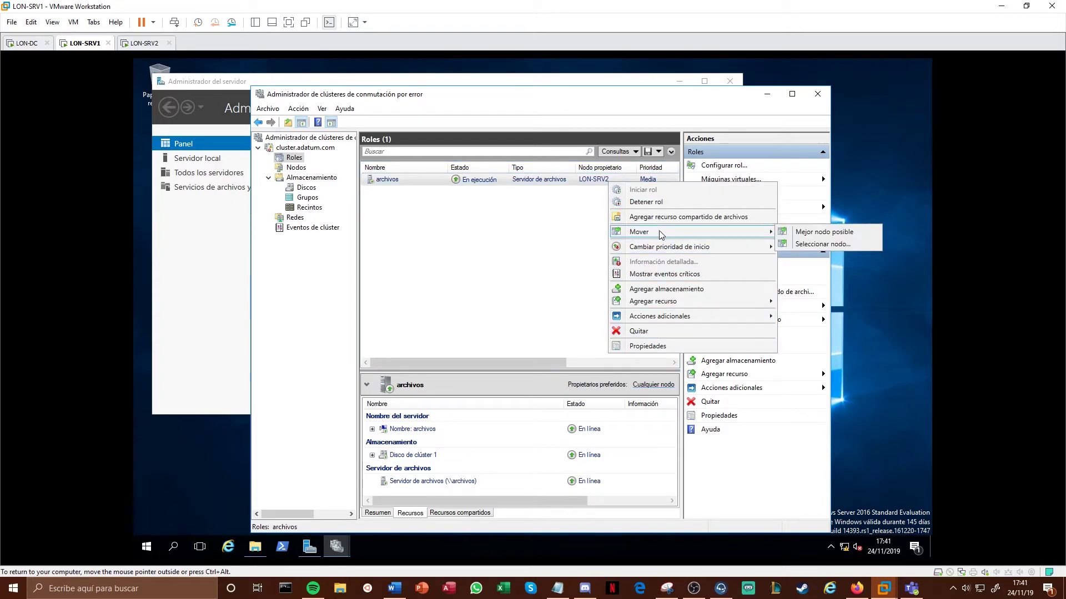
left_click(815, 233)
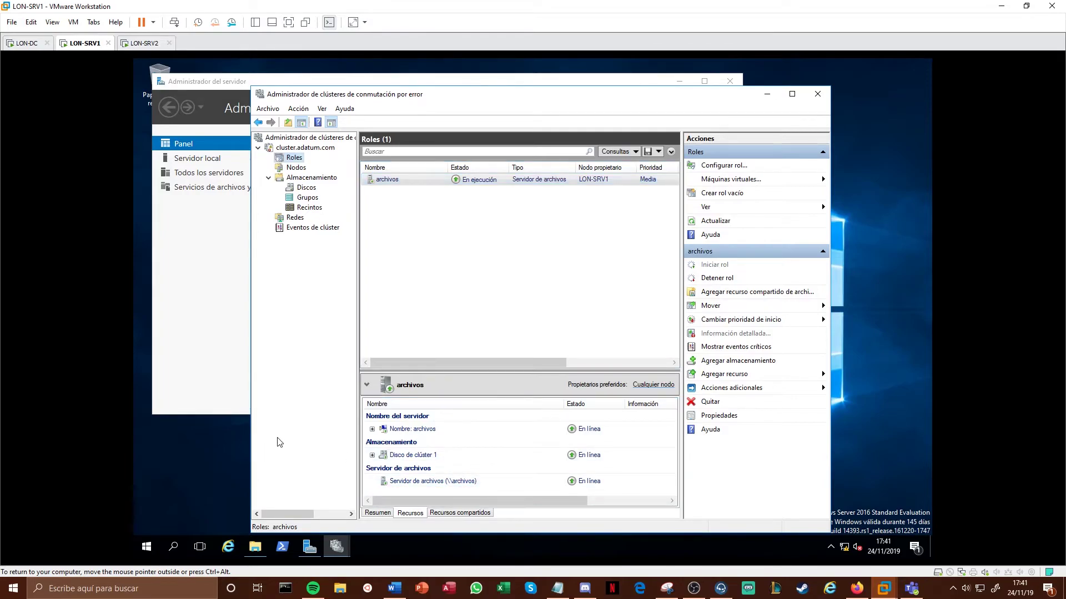
- Open the network path \\archivos, examine its contents and close the folder window
key("super+r")
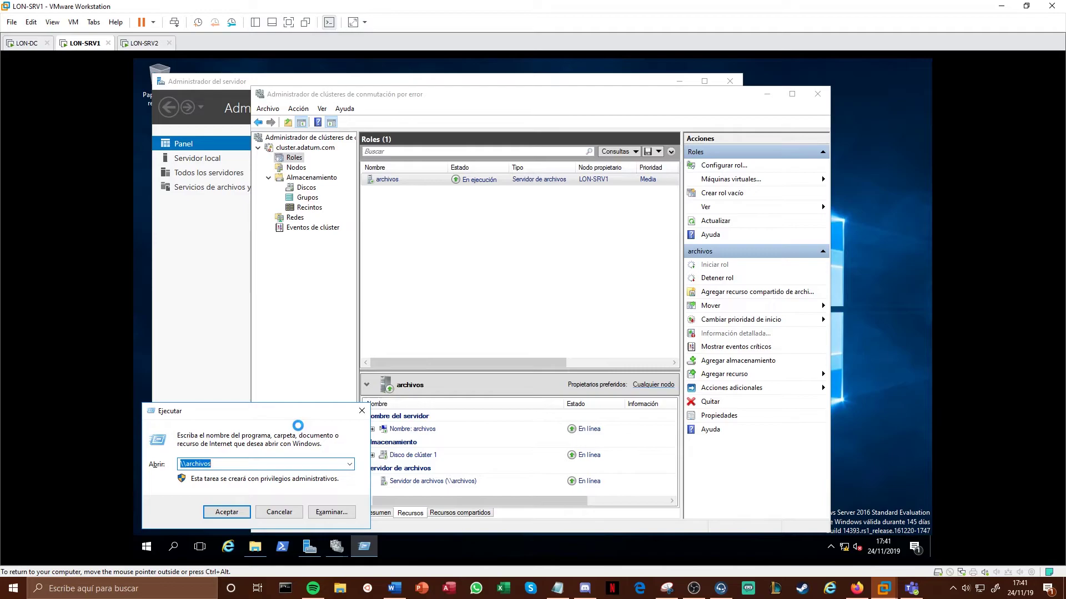
key("BackSpace")
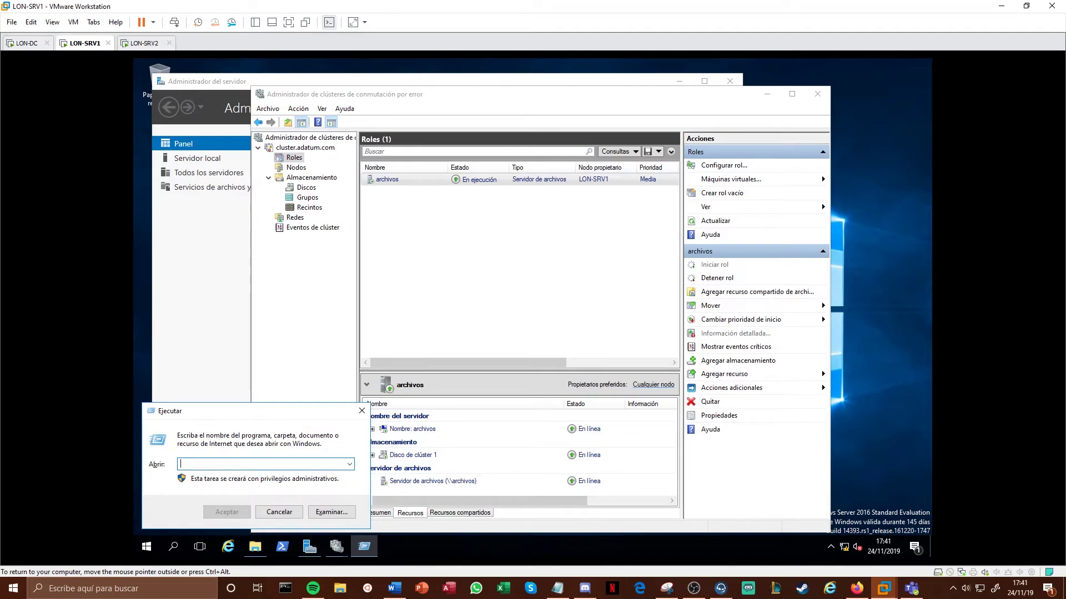
type("\\\\archivos")
key("Return")
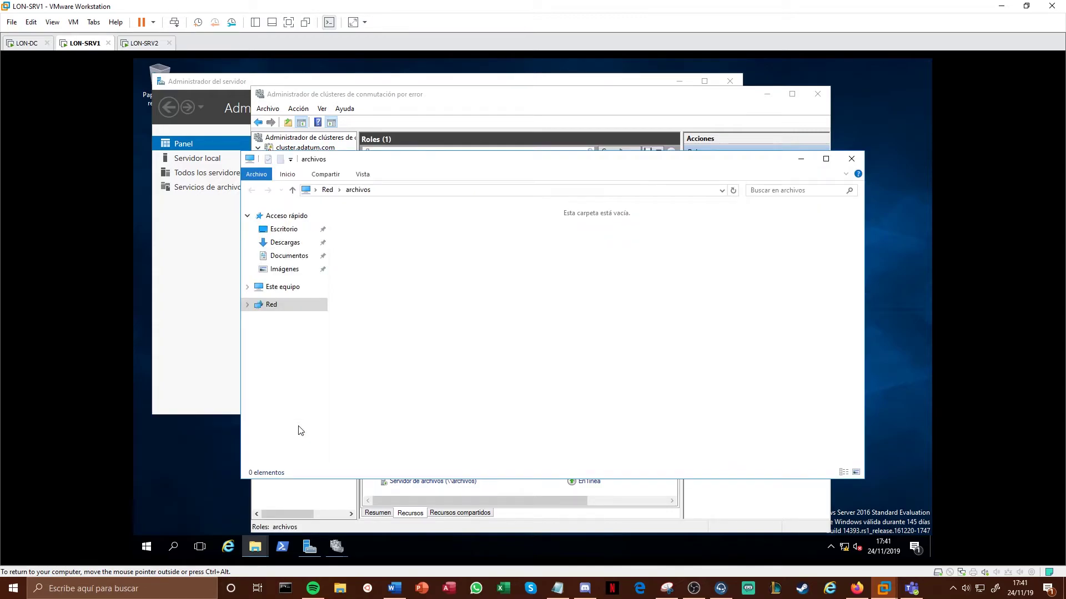
right_click(457, 214)
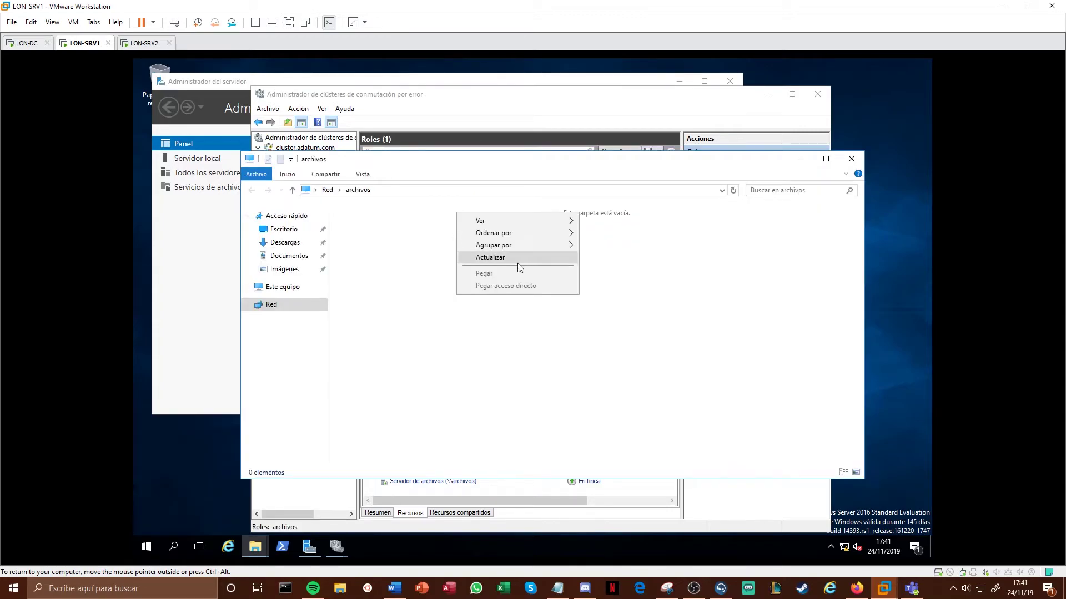
left_click(411, 267)
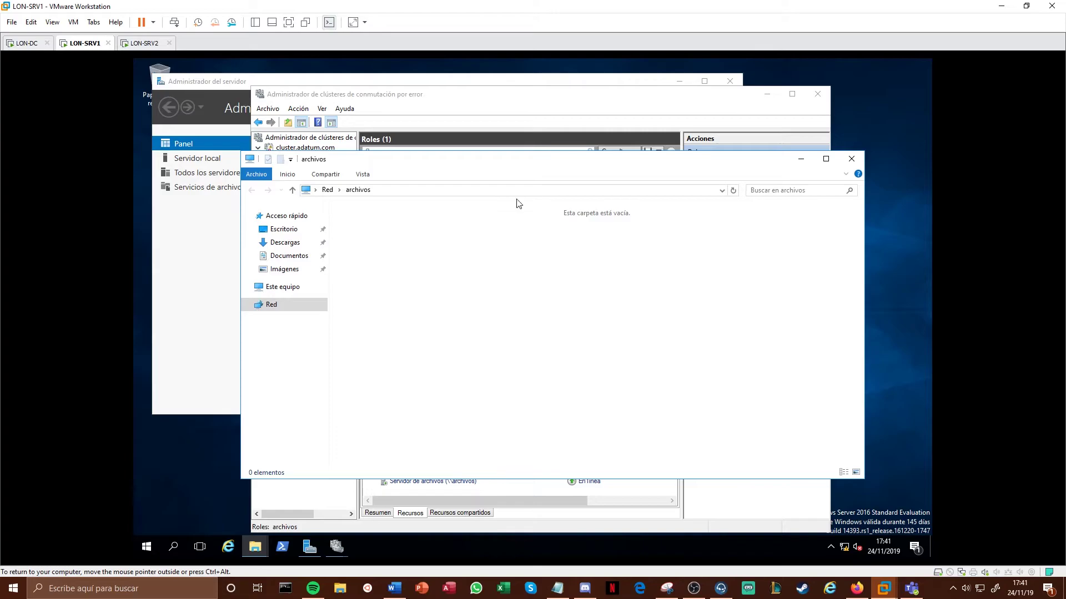
left_click(851, 159)
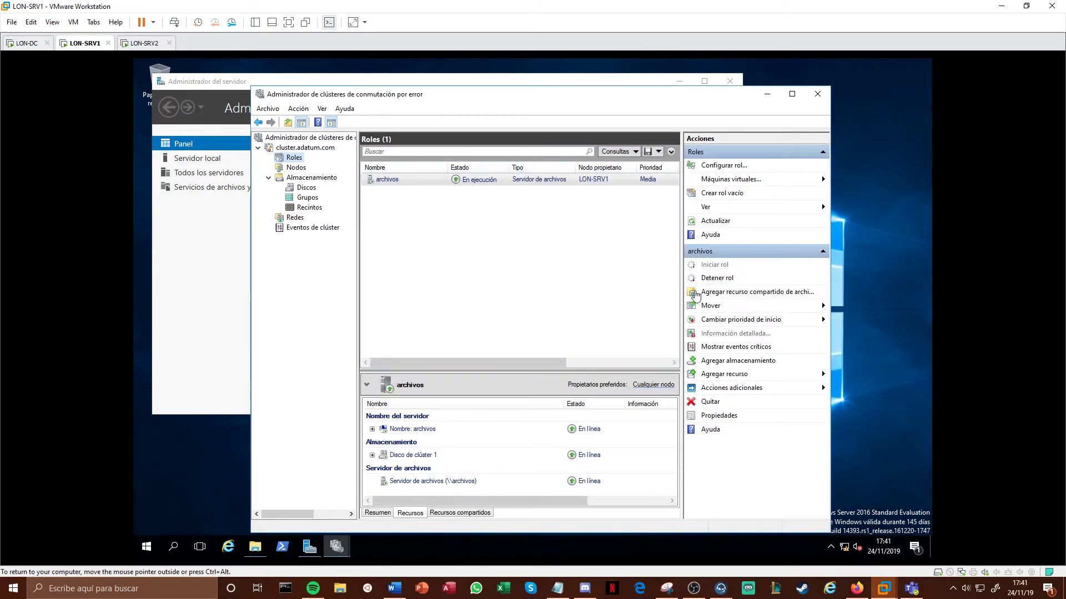
- Start a new file share for the archivos role with the SMB - Rápido profile, located on volume E: of the archivos server
left_click(720, 292)
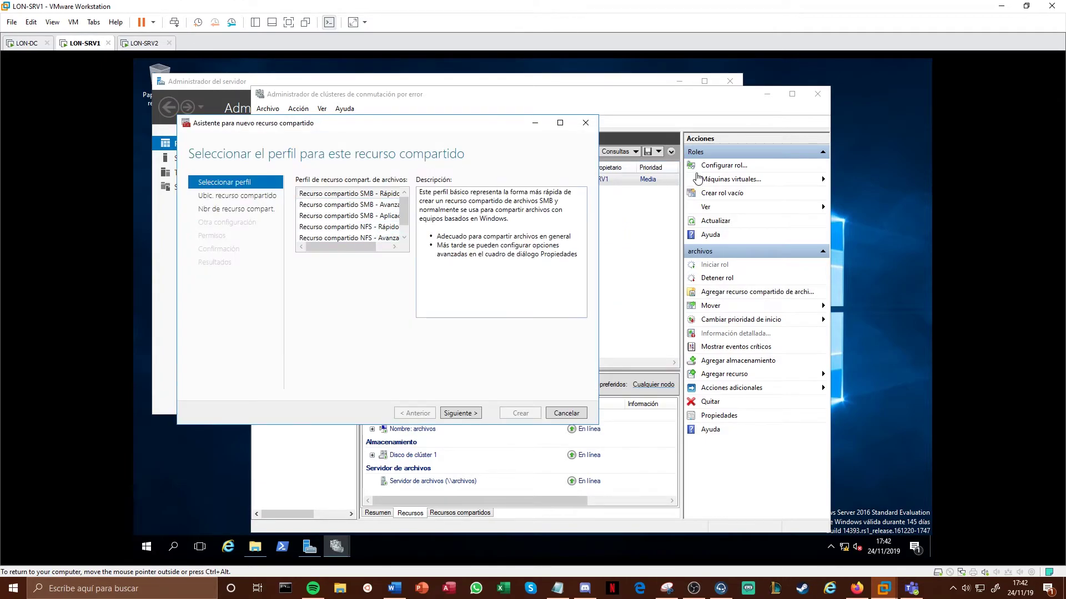
left_click_drag(597, 180, 779, 182)
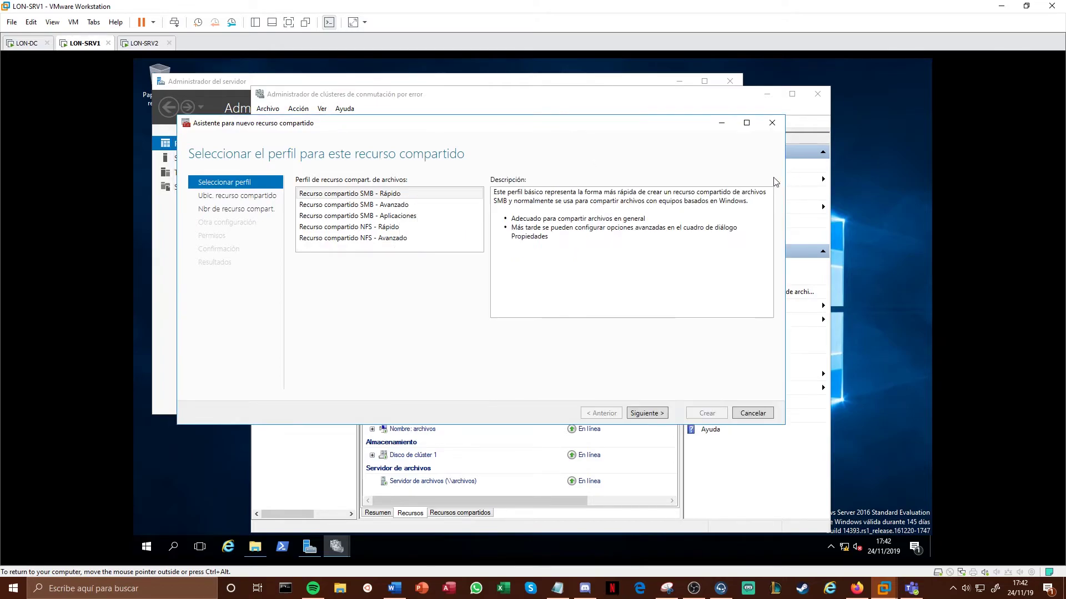
left_click(395, 196)
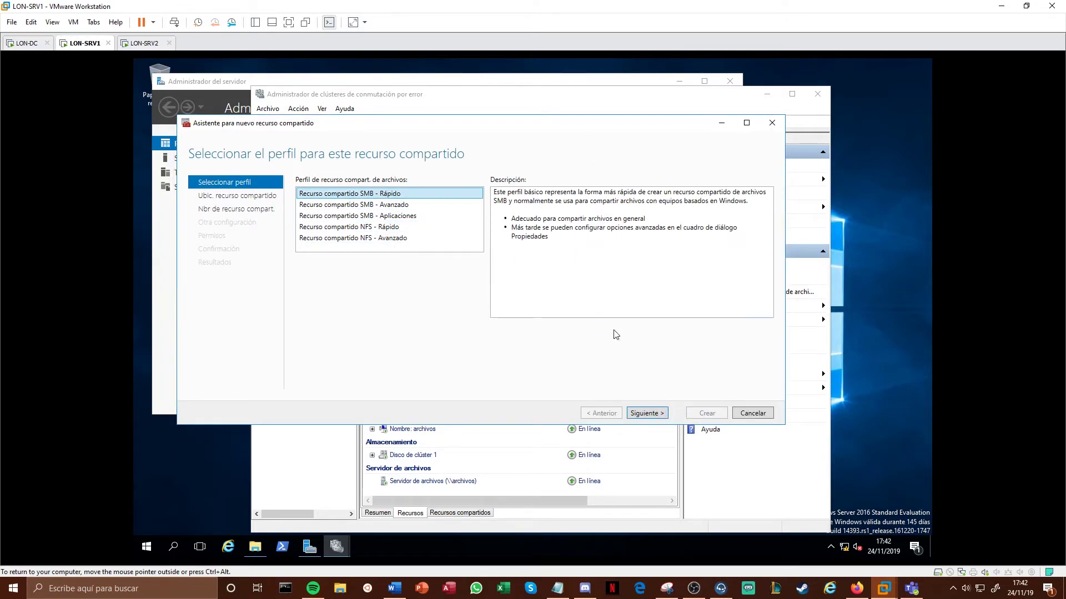
left_click(647, 413)
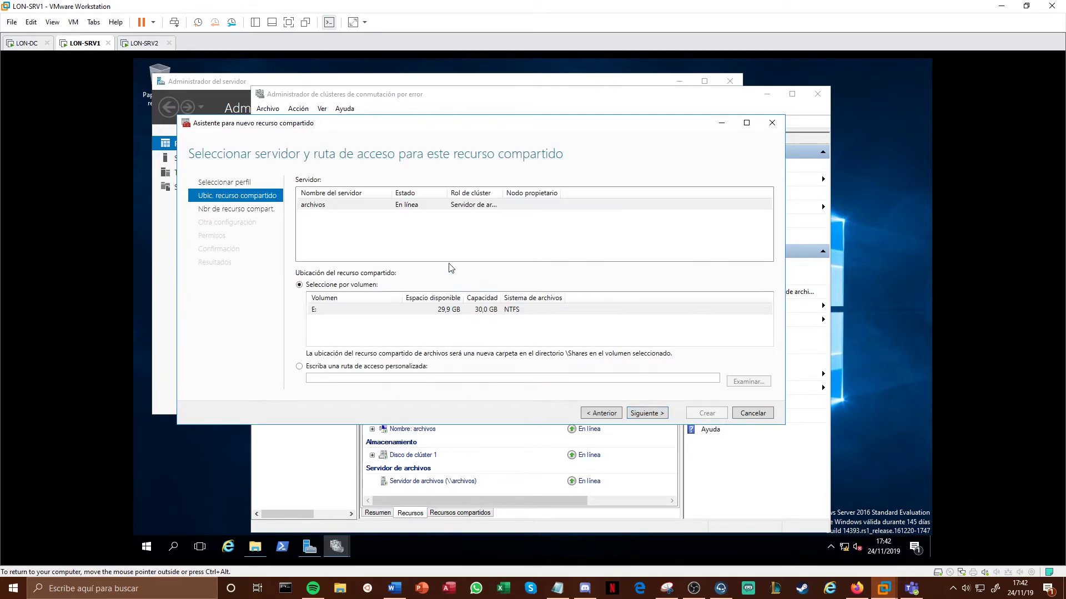
left_click(399, 209)
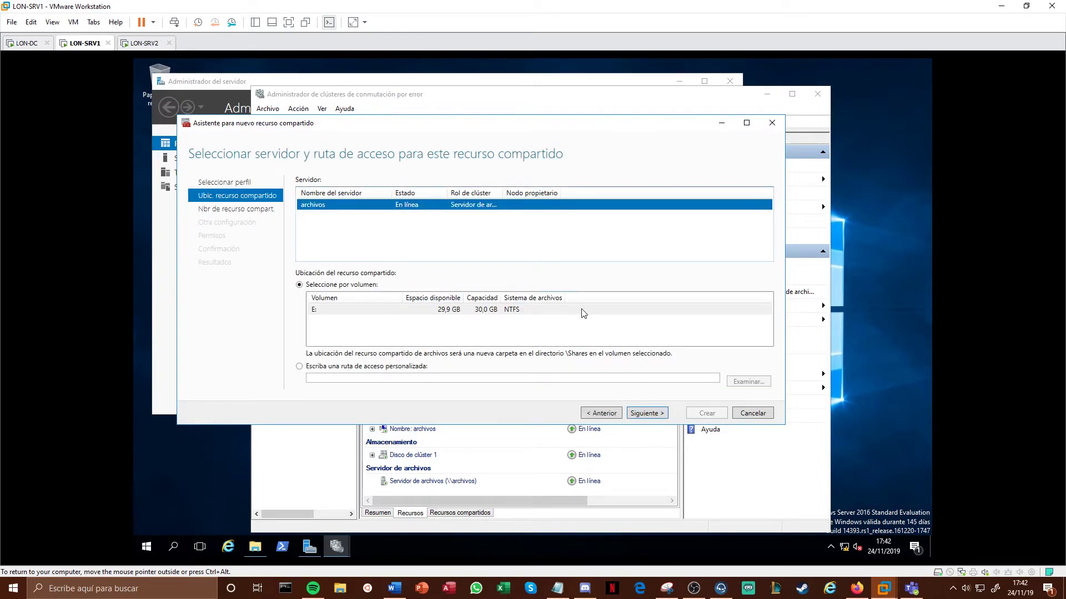
left_click(396, 310)
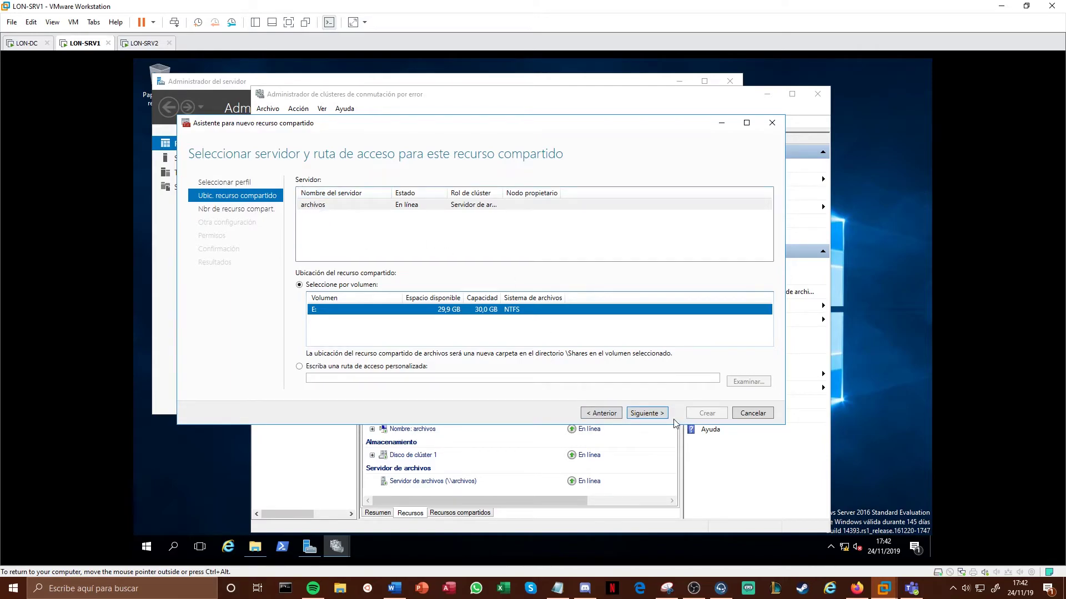
left_click(645, 414)
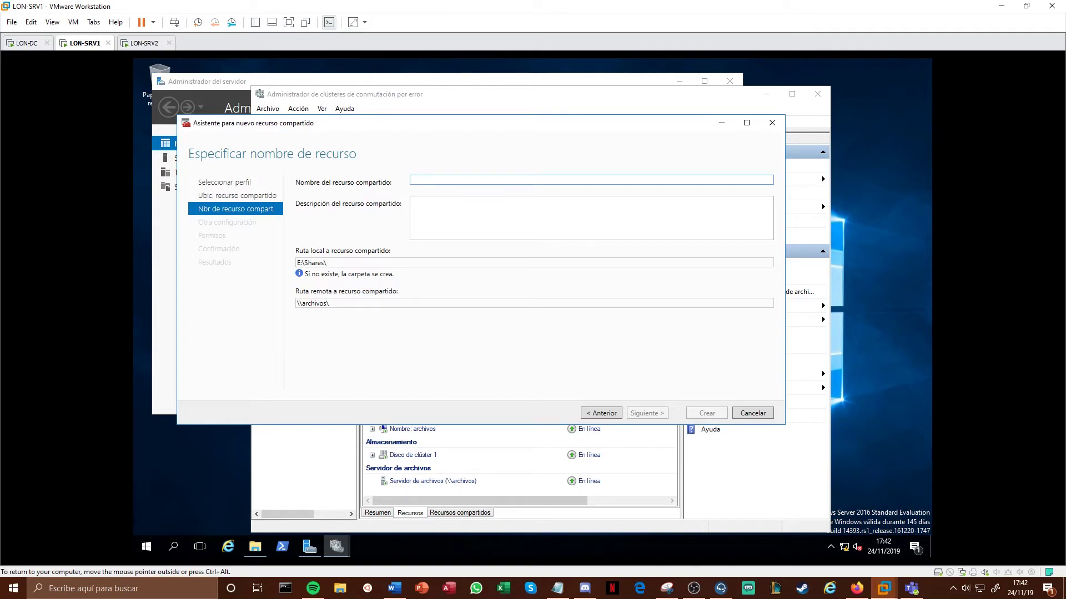
- Name the share Administracion and accept the default share settings
type("Admin")
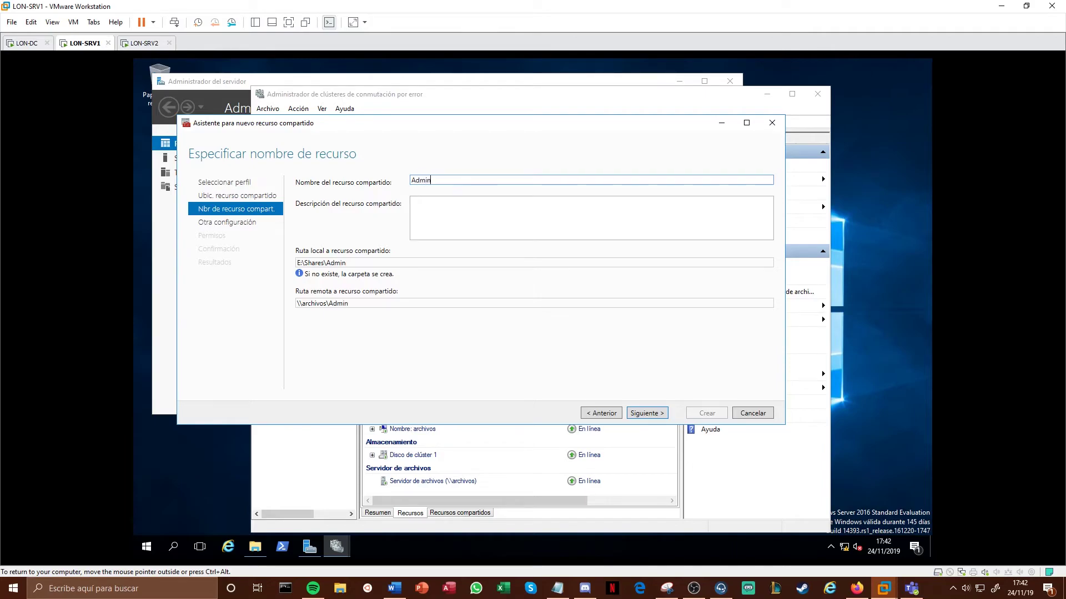
type("istracióp")
left_click(645, 415)
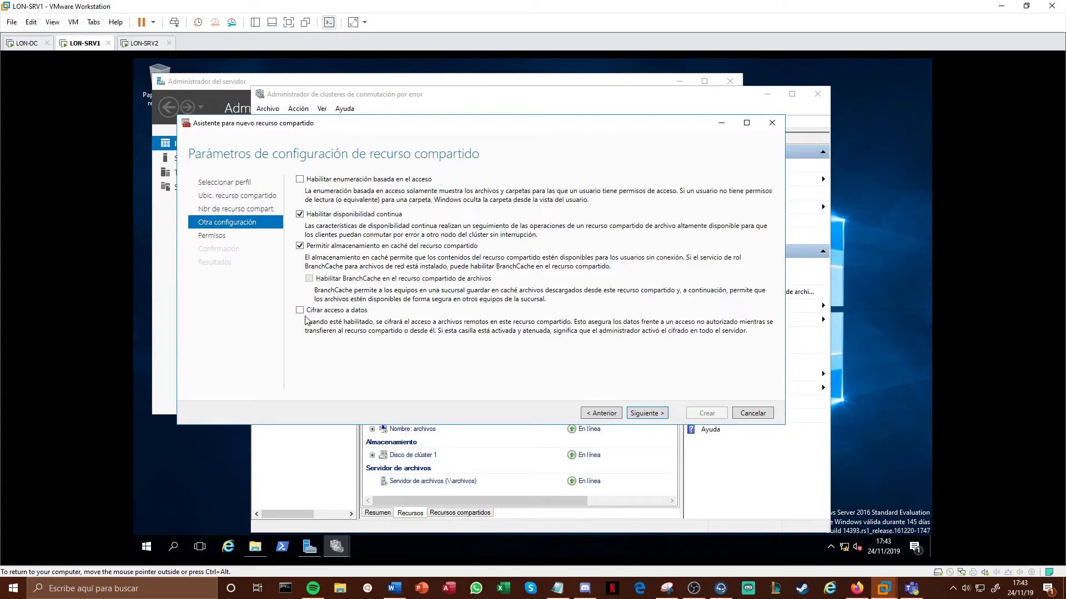
left_click(646, 414)
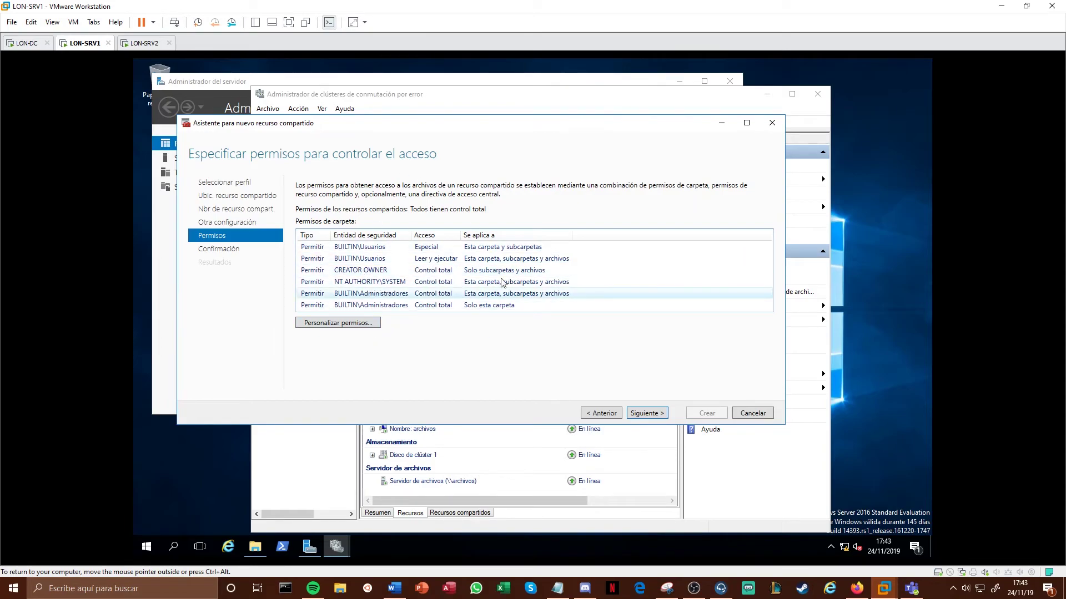
- Review the folder's advanced security settings, then create the Administracion share with the default permissions and close the wizard
left_click(355, 326)
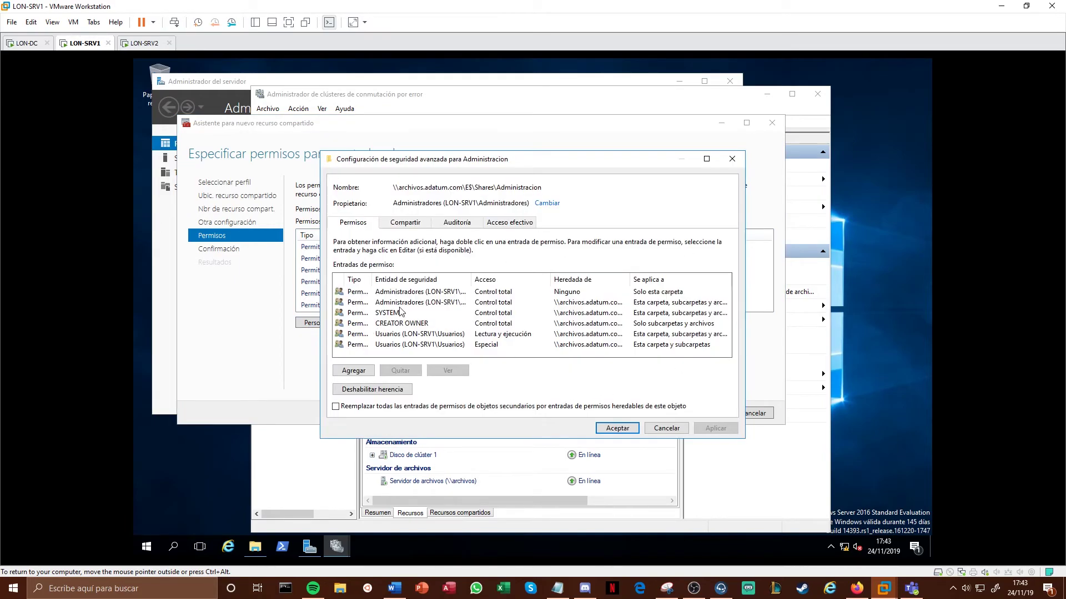
left_click(732, 158)
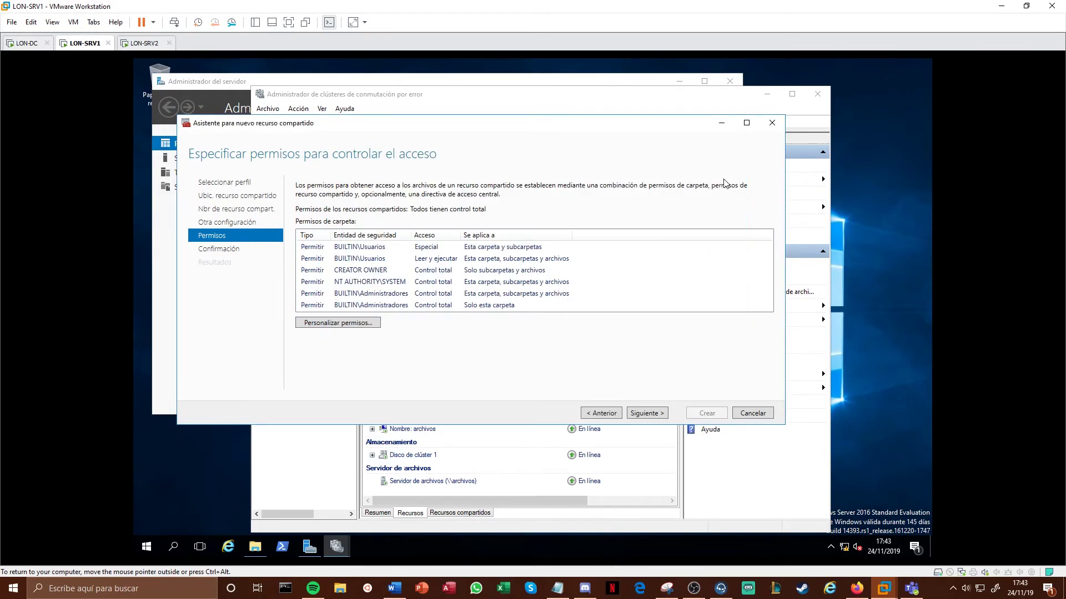
left_click(643, 413)
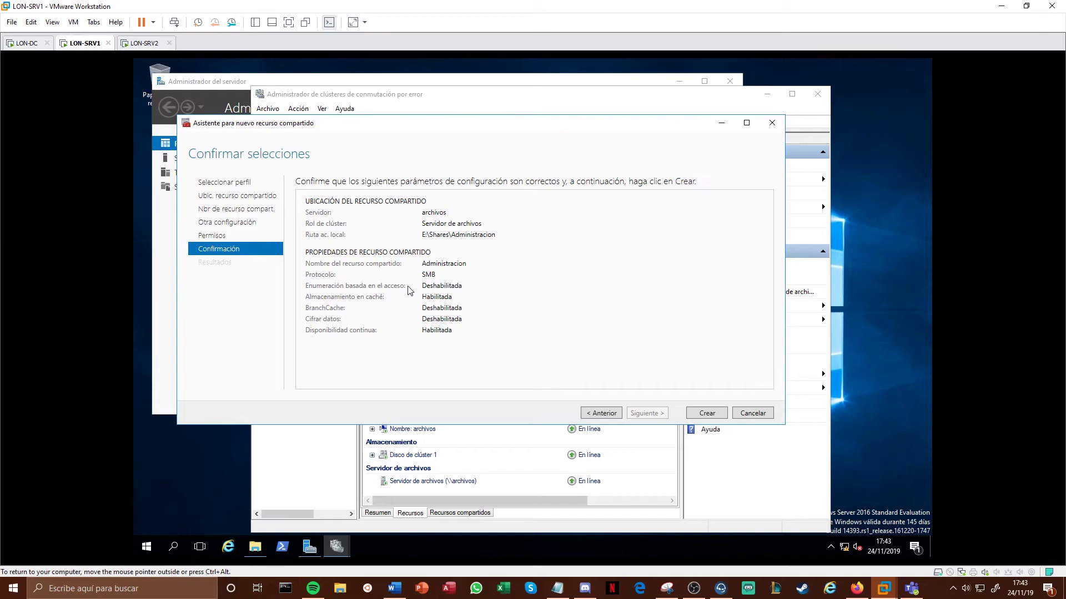
left_click(706, 415)
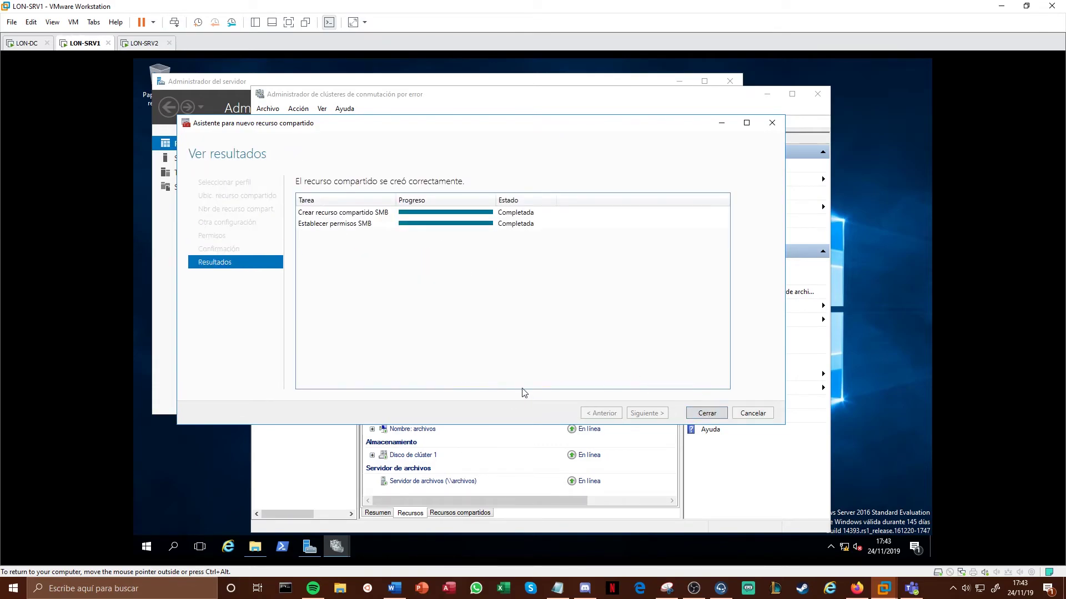
left_click(706, 413)
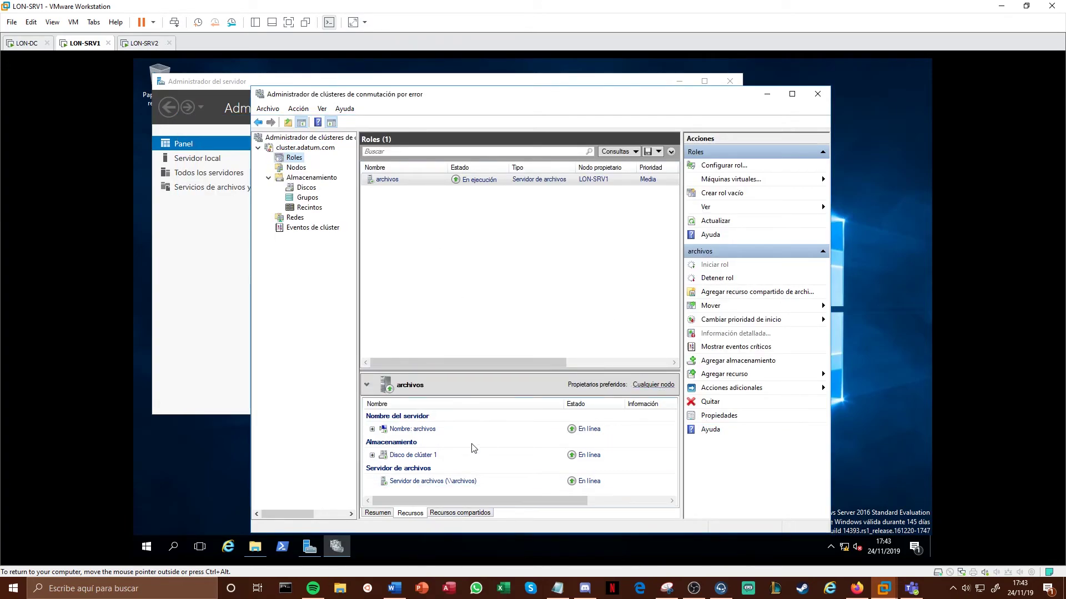
- Check Administracion in the archivos role's list of shares and open it through the network path \\archivos
left_click(460, 514)
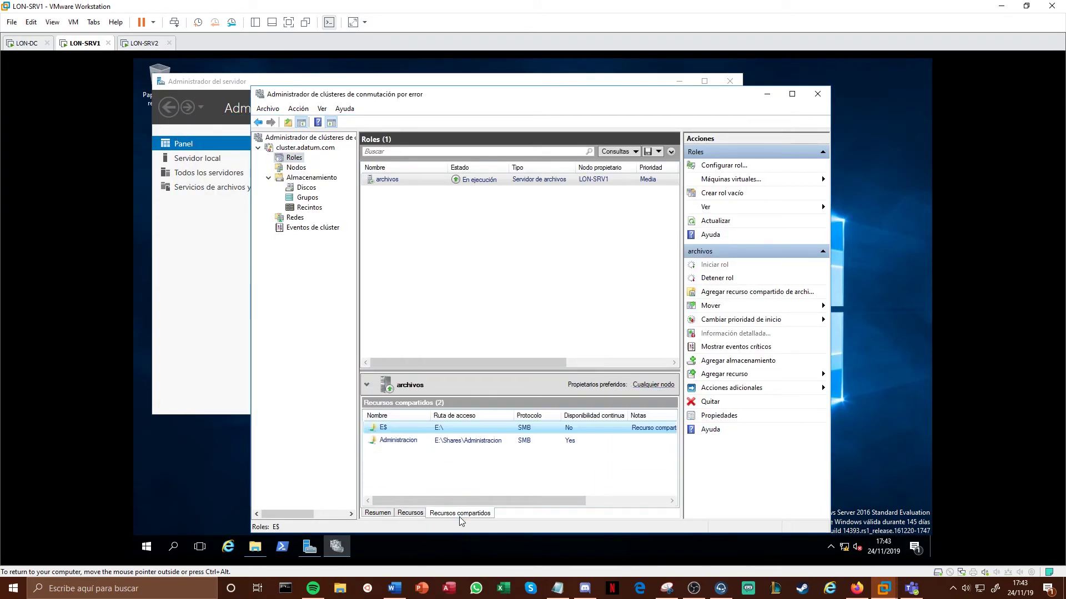
left_click(450, 441)
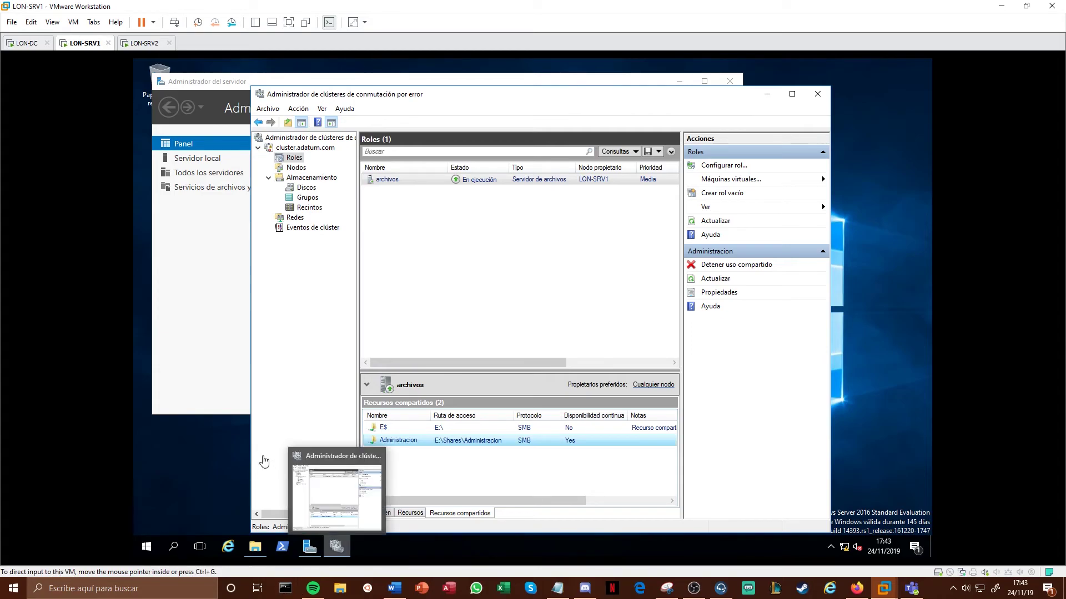
key("super+r")
key("Return")
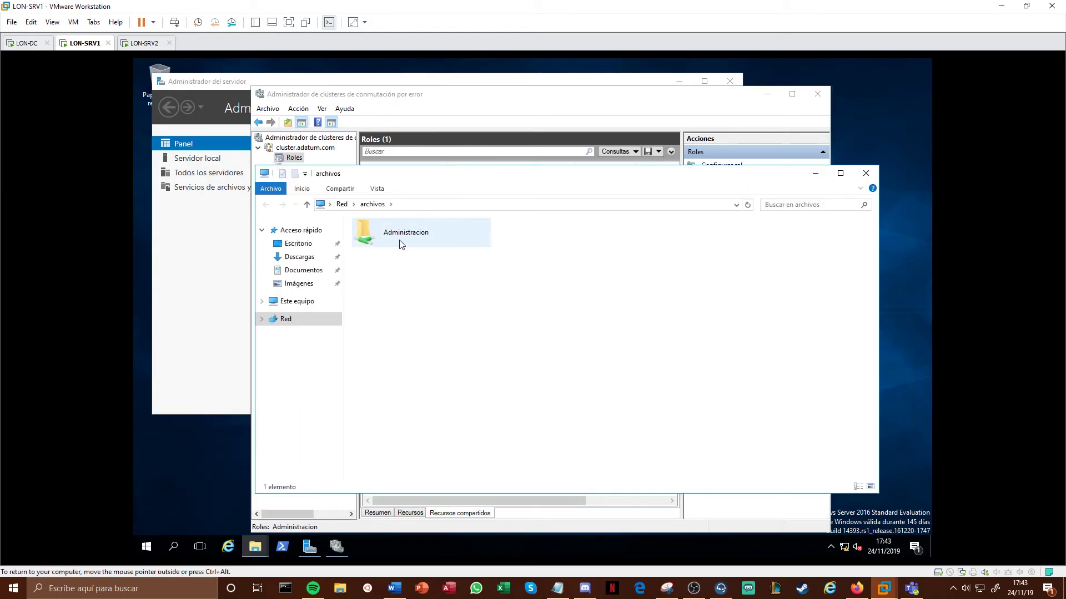
left_click(411, 243)
double_click(411, 243)
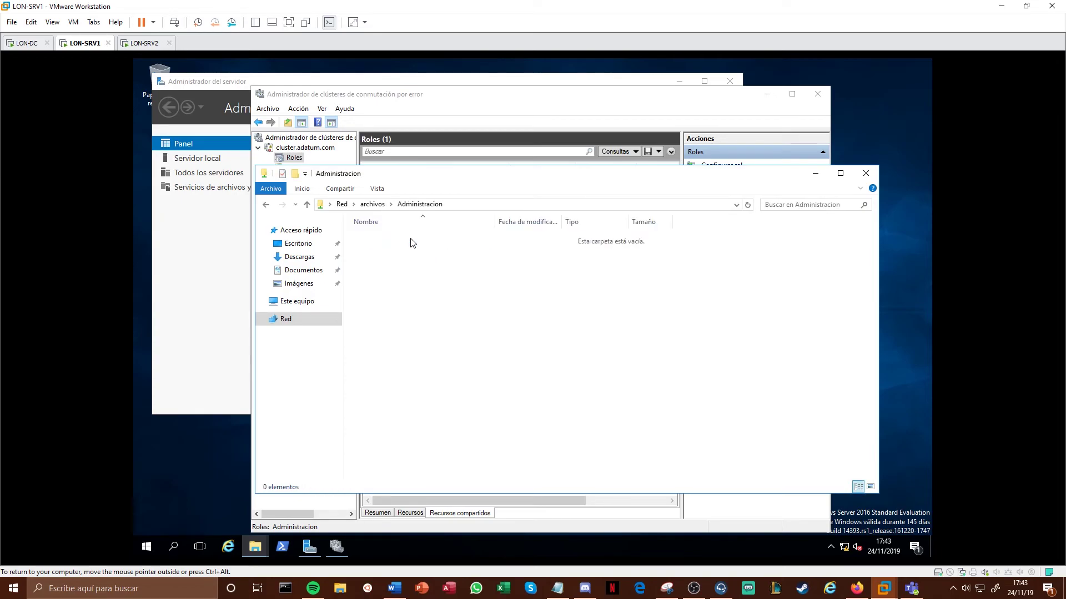
- Create a folder named Sistemas in the Administracion share
right_click(480, 312)
mouse_move(528, 419)
left_click(704, 419)
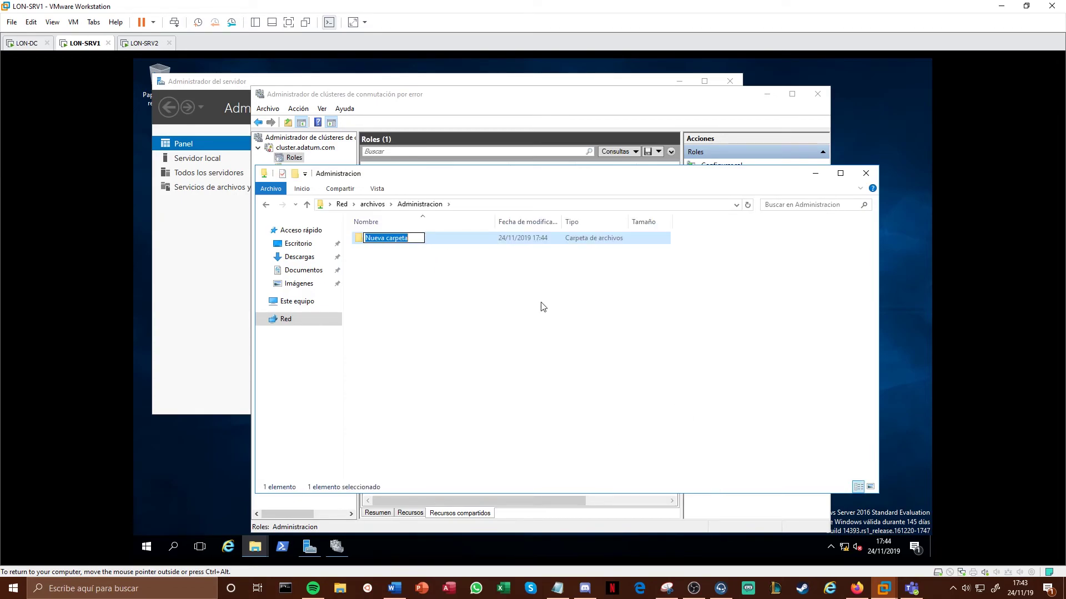
type("S")
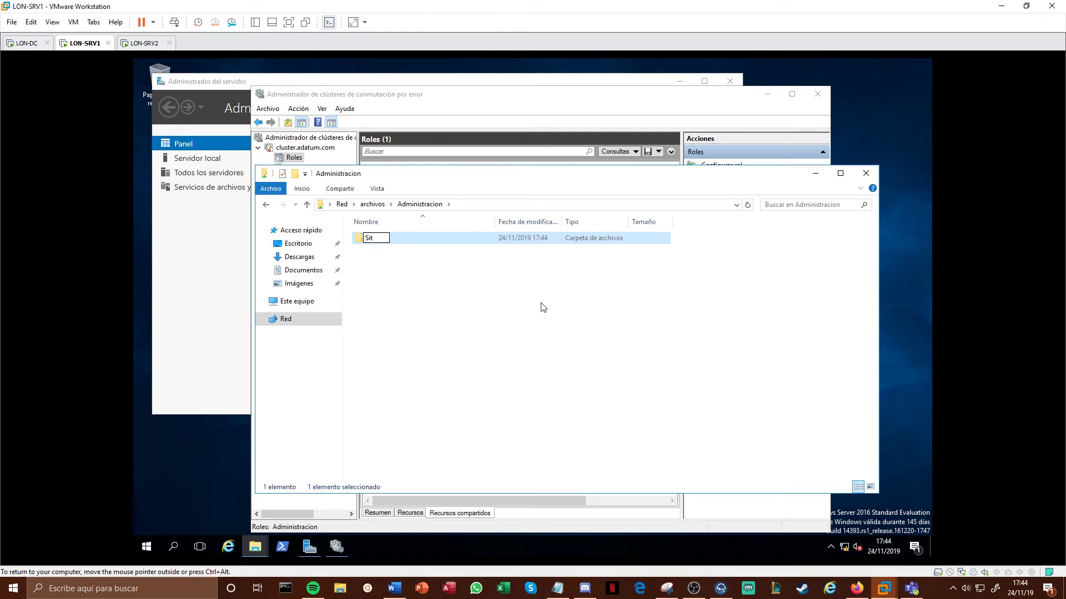
type("istemas")
key("Return")
- Create a second folder named Logistica in the Administracion share and close the folder window
right_click(411, 283)
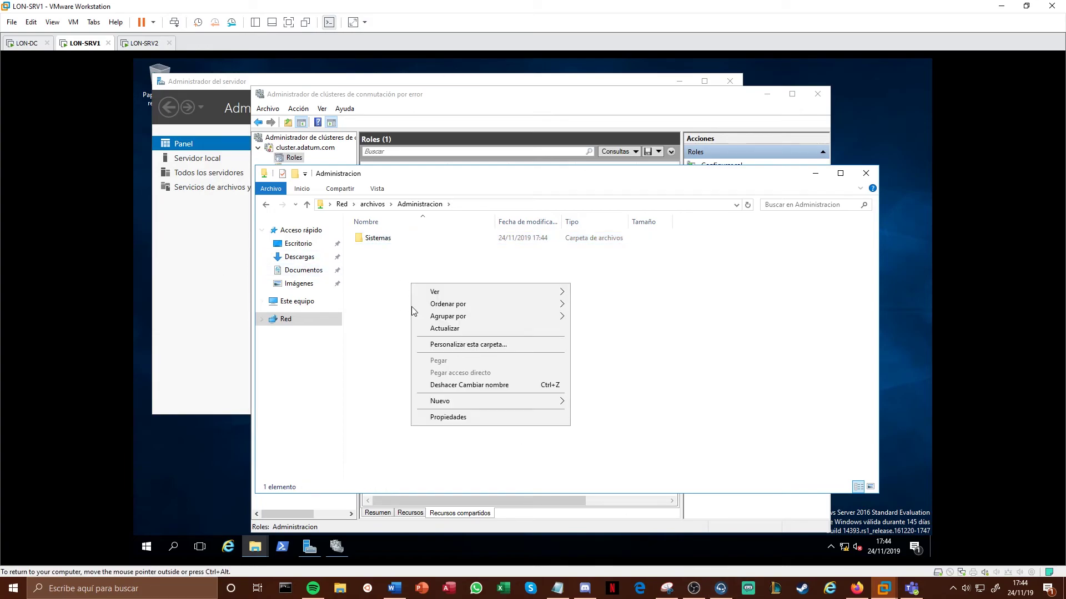
mouse_move(437, 401)
left_click(599, 402)
type("Logistica")
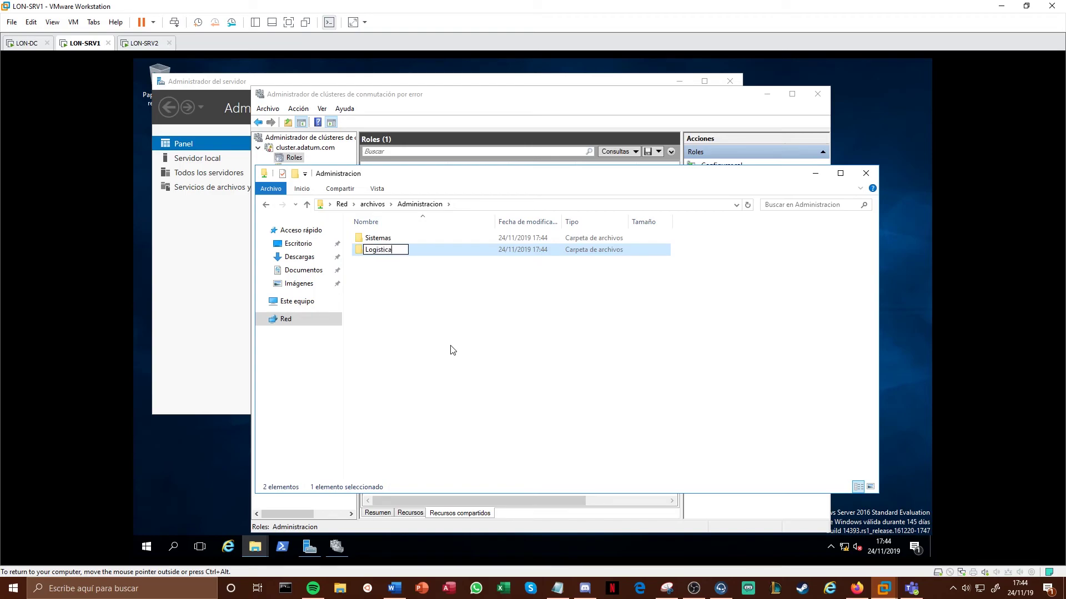
key("Return")
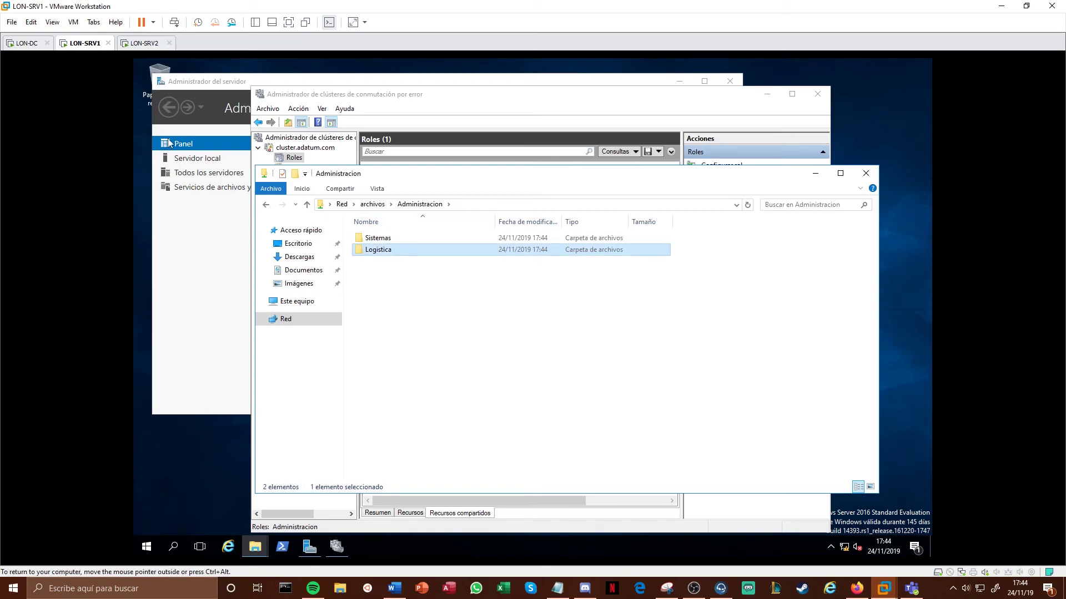
left_click(865, 173)
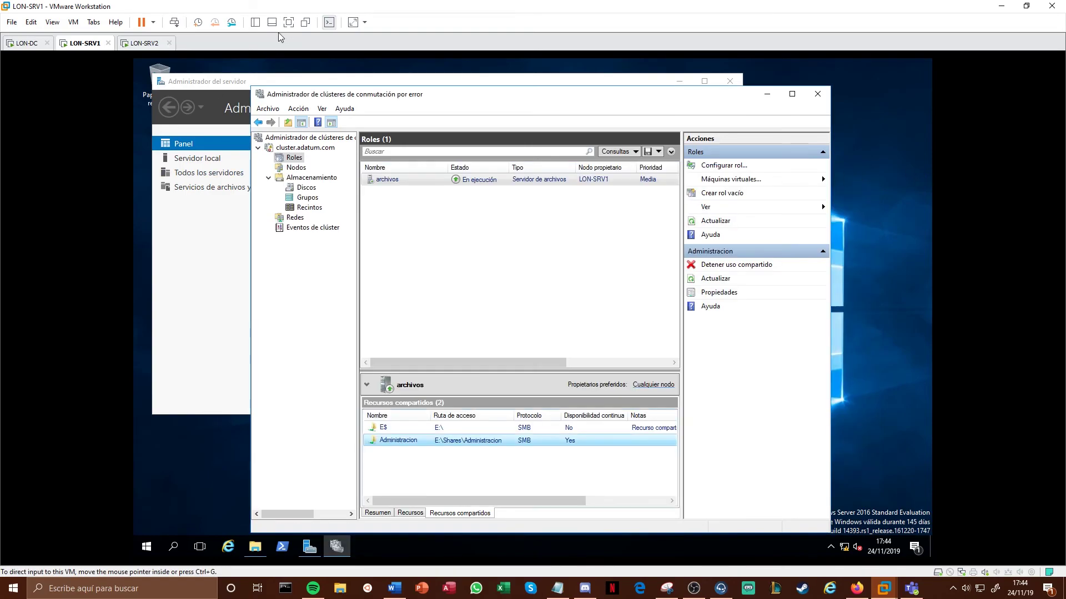
- On the LON-SRV2 machine, open the network path \\archivos and examine the contents of the Administracion share
left_click(142, 43)
key("super+r")
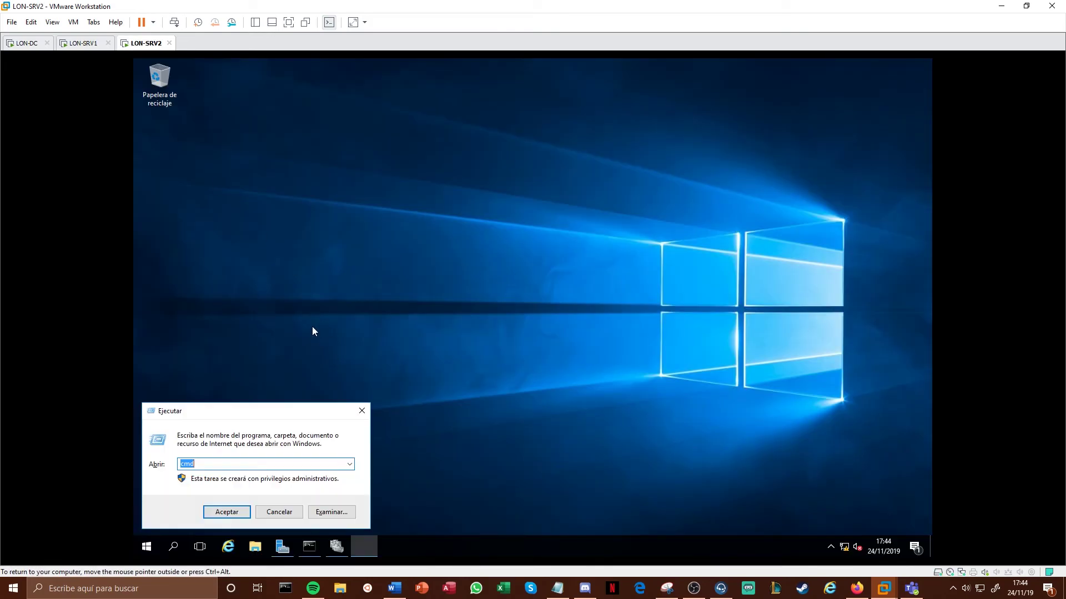
type("\\\\archivos")
key("Return")
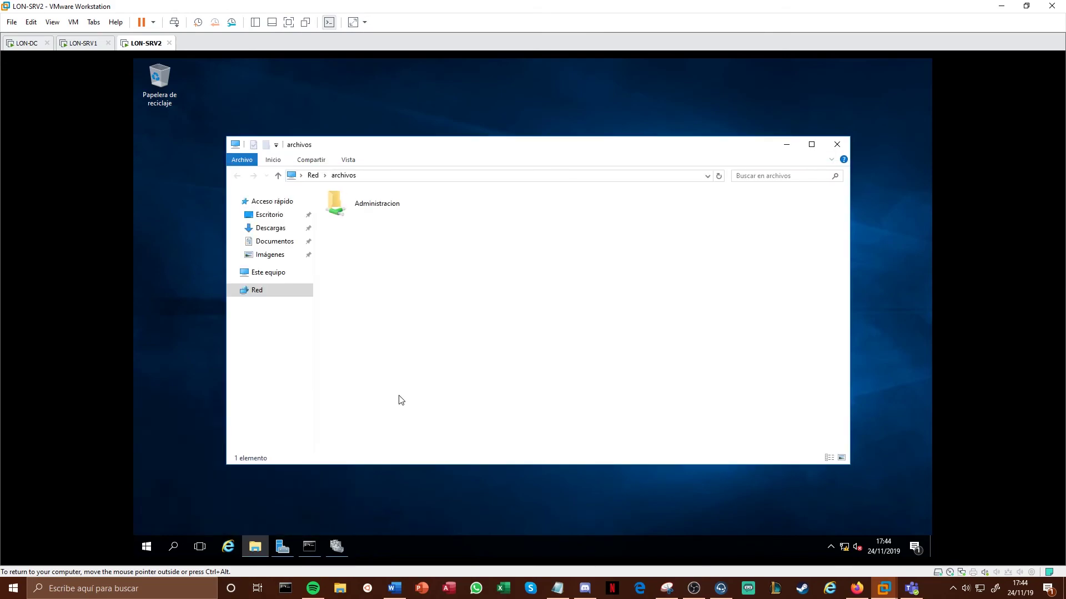
double_click(369, 211)
left_click(361, 221)
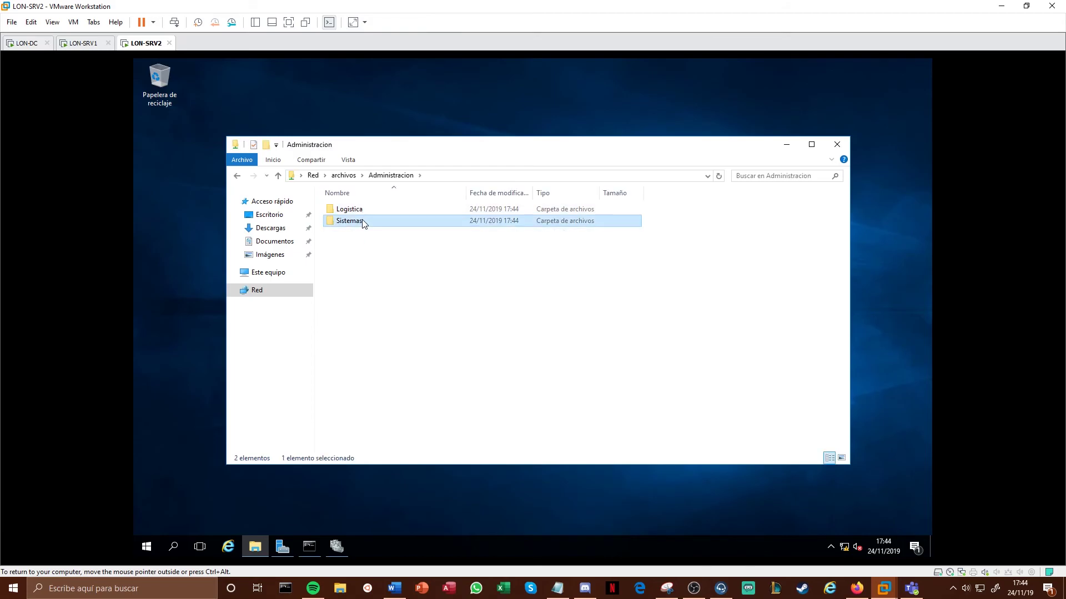
- Return to LON-SRV1 and open the Logistica folder of the Administracion share through the network path \\archivos
left_click(82, 43)
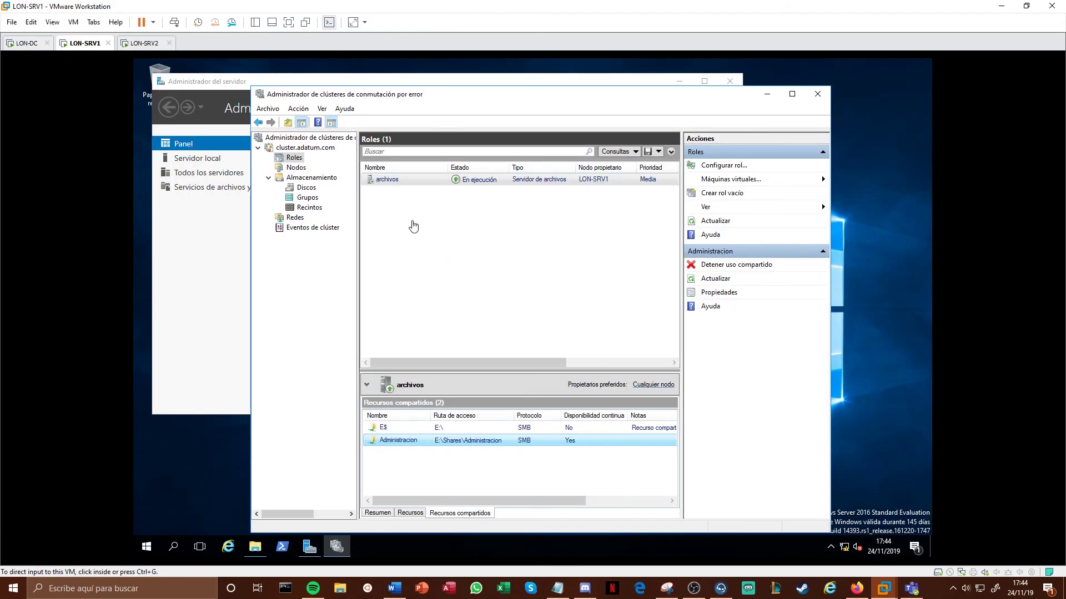
left_click(245, 547)
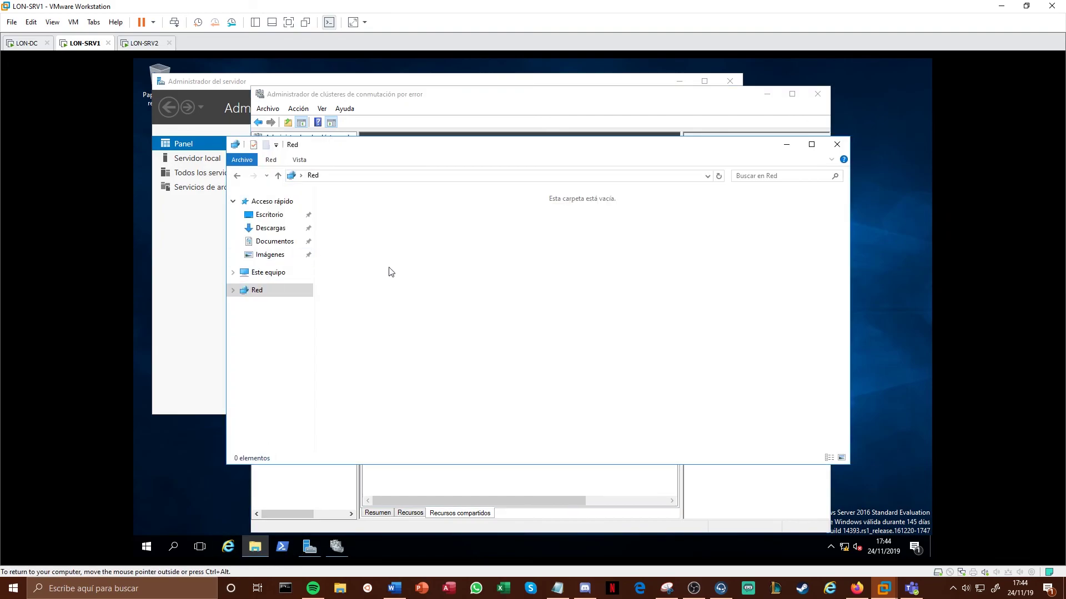
left_click(837, 144)
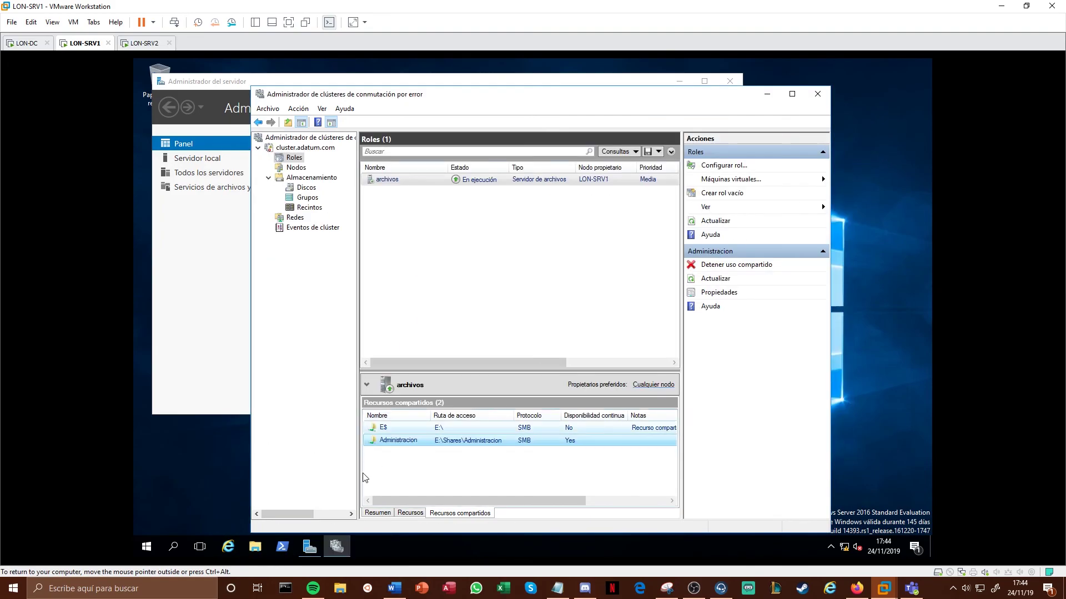
key("super+r")
key("Return")
double_click(398, 213)
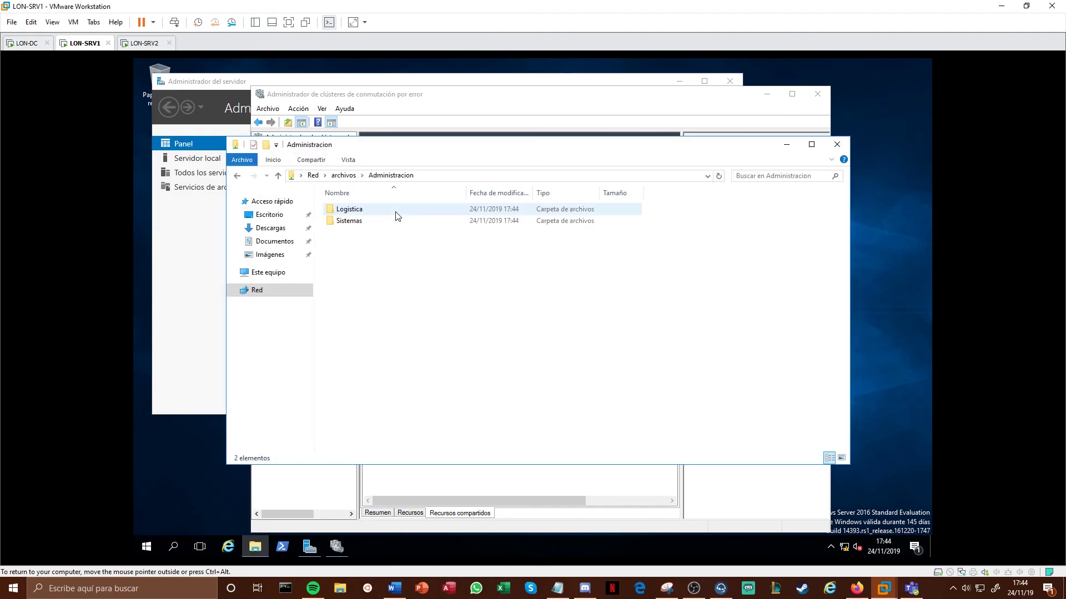
double_click(361, 211)
- Create a text document named Cifrado in the Logistica folder and close the folder window
right_click(367, 223)
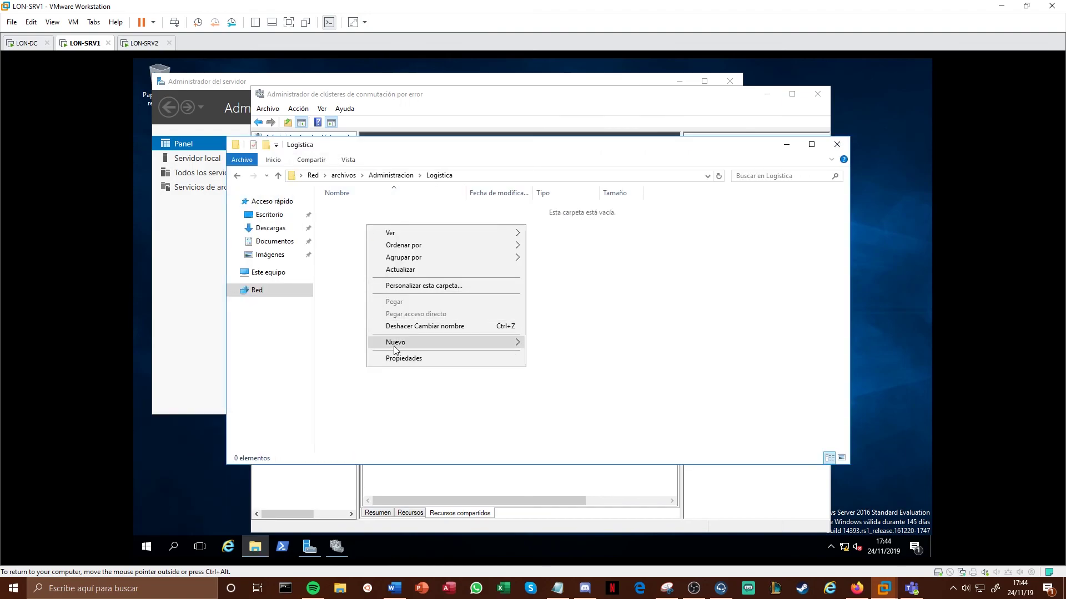
mouse_move(434, 348)
left_click(571, 408)
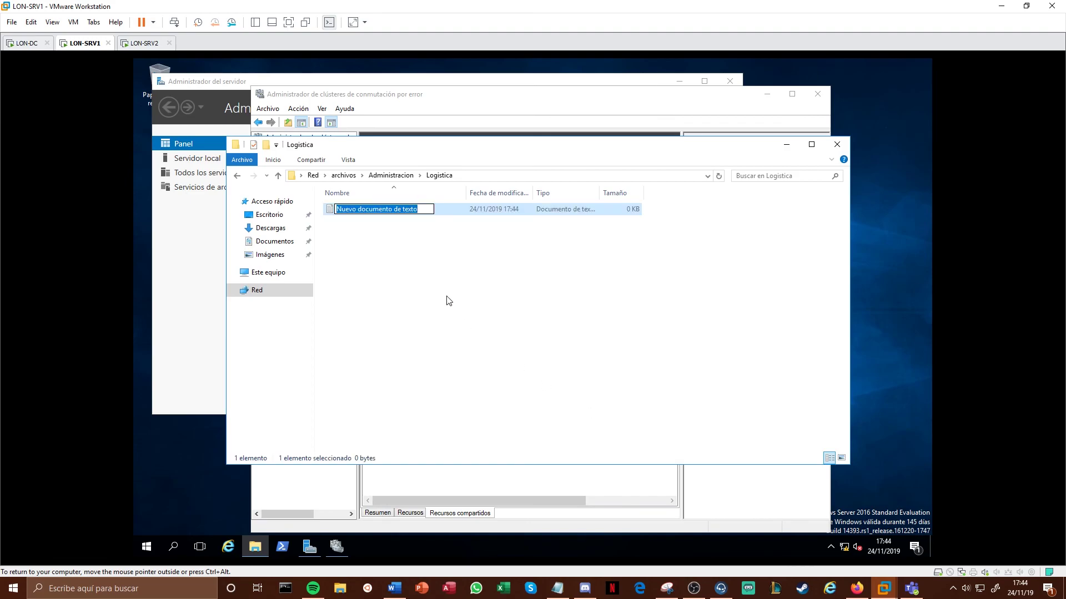
type("Cifrado")
key("Return")
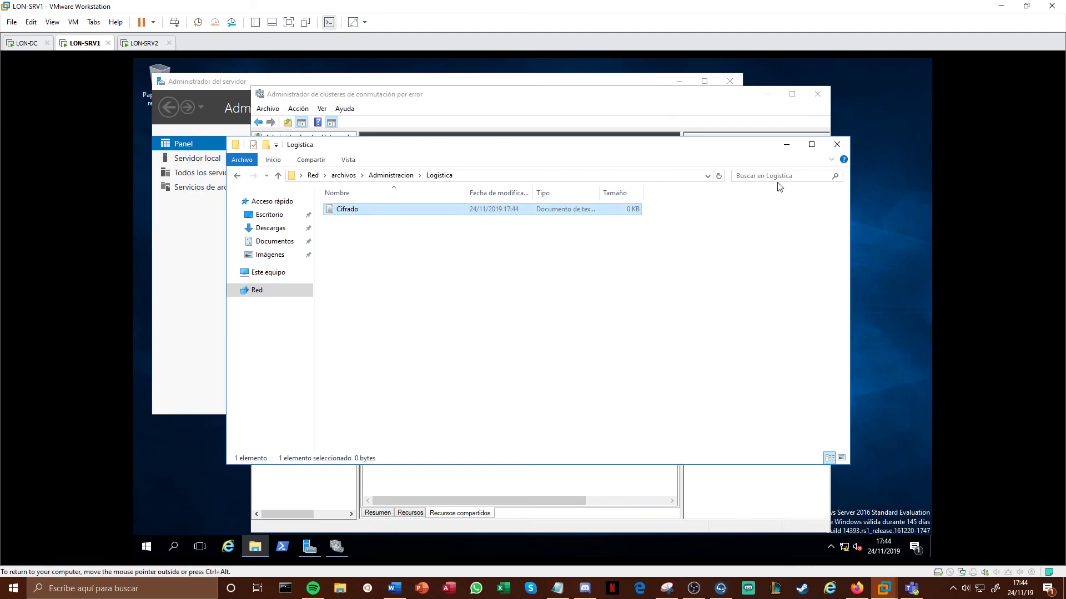
left_click(837, 144)
- On LON-SRV2, open the Logistica folder and check for the Cifrado document
left_click(143, 43)
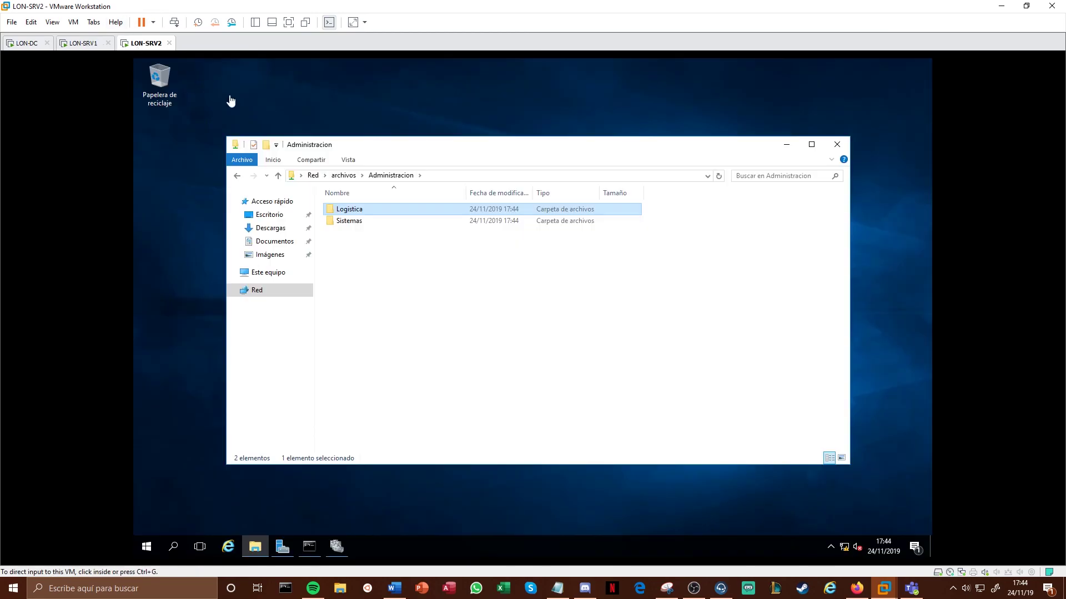
double_click(345, 211)
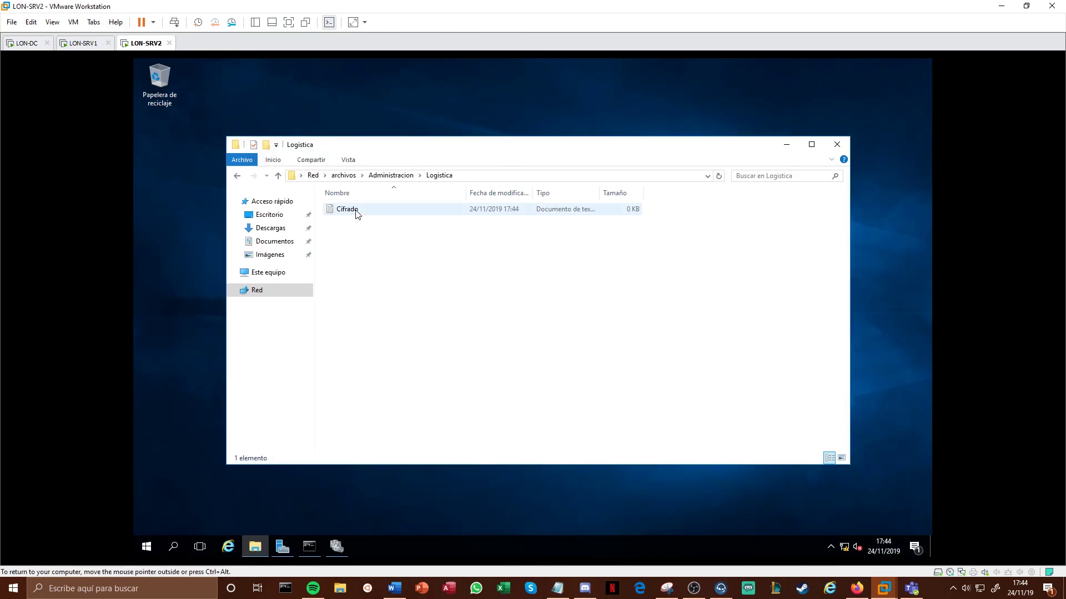
left_click(358, 213)
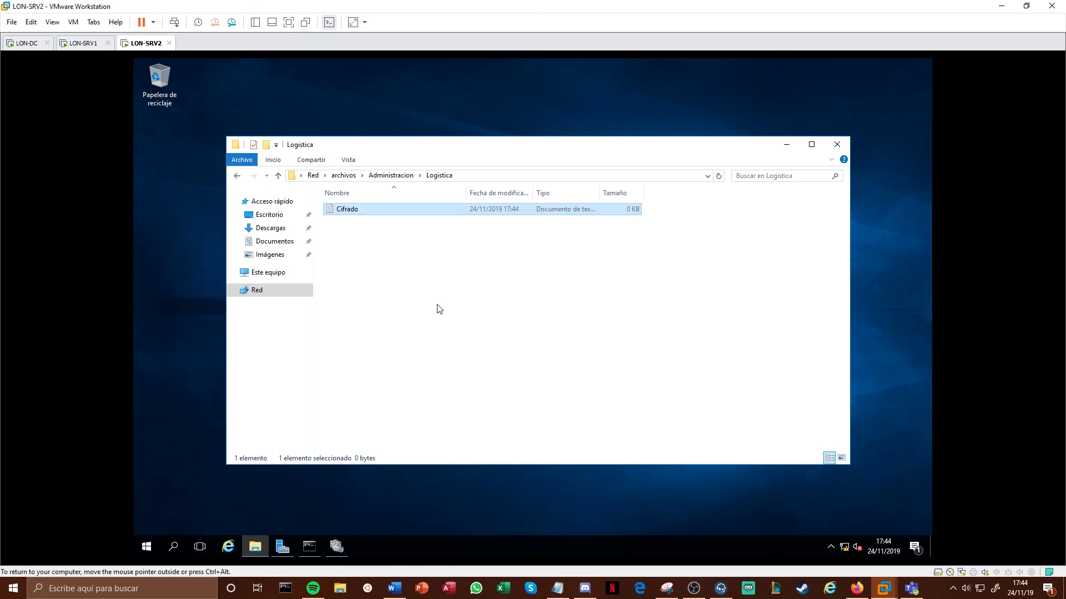